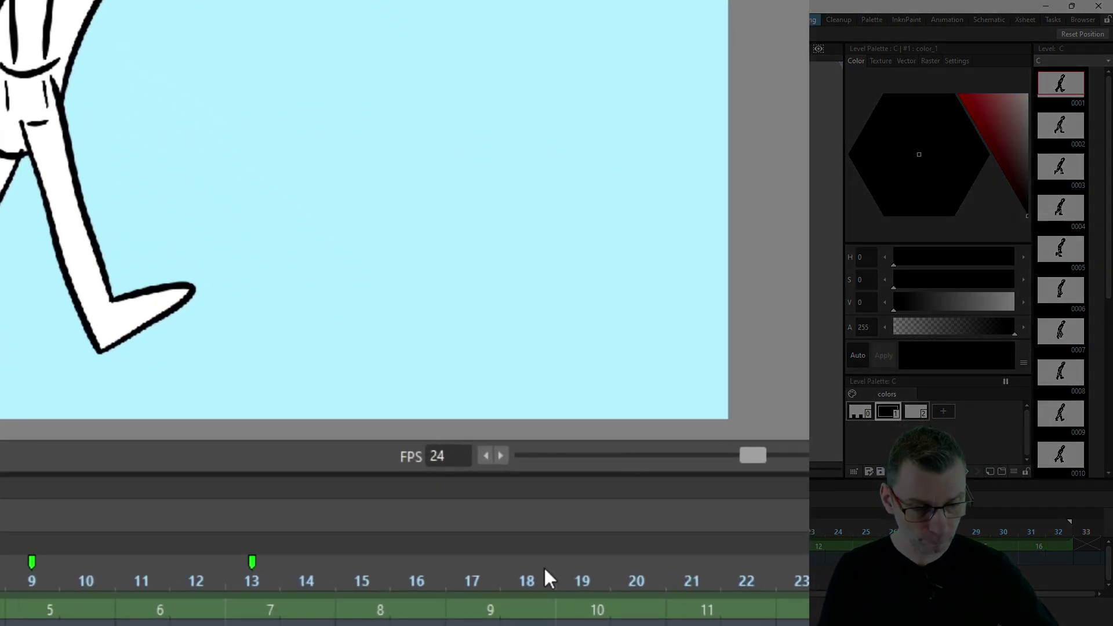
# Step: Toggle a navigation tag on frame 17 from the frame ruler's context menu
pyautogui.click(478, 582)
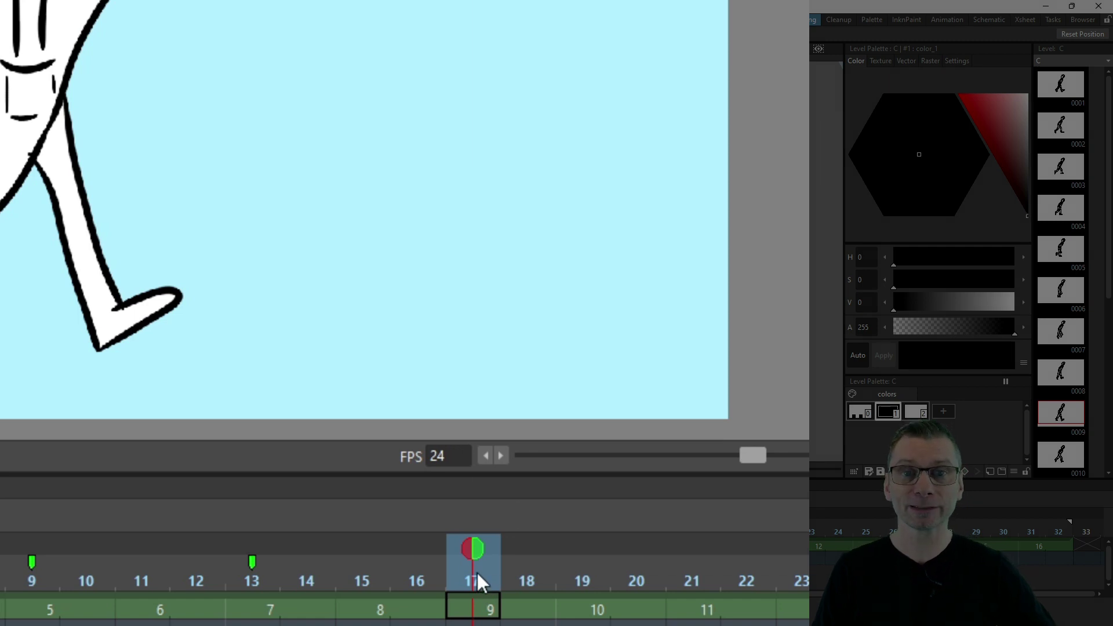
pyautogui.rightClick(478, 573)
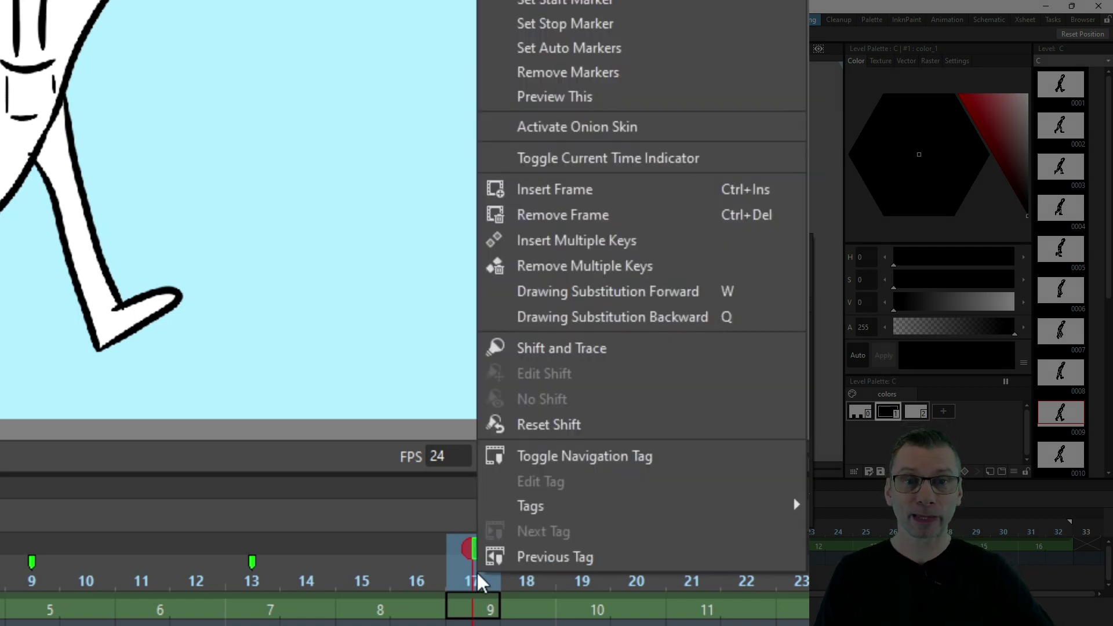
pyautogui.click(638, 461)
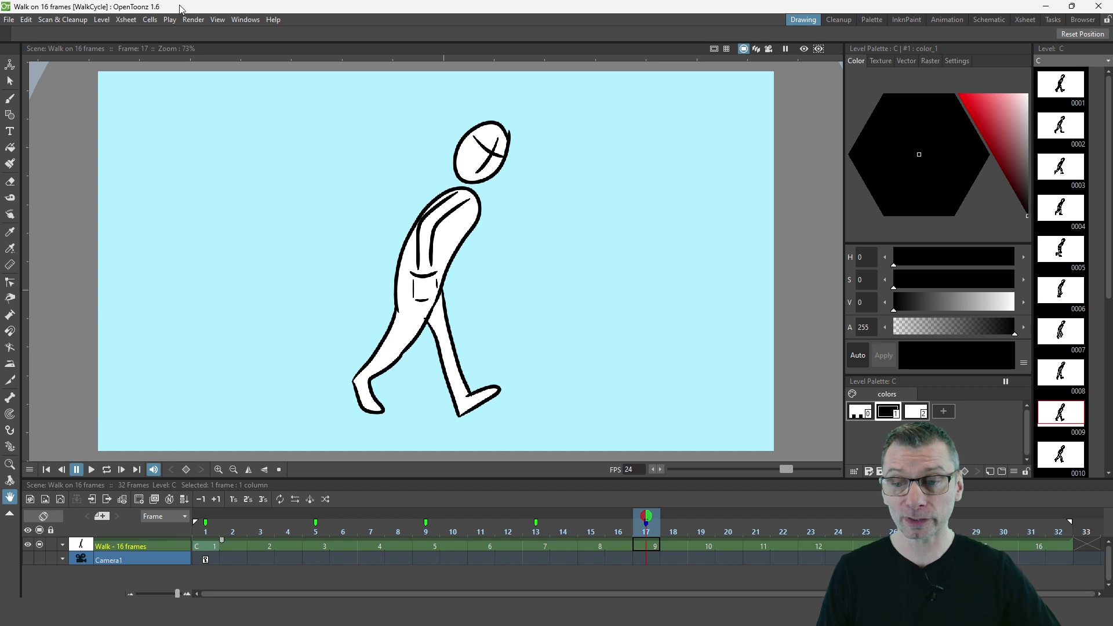
# Step: Insert frames after frame 2 with Ctrl+Ins, then delete them to keep 32 frames
pyautogui.click(125, 20)
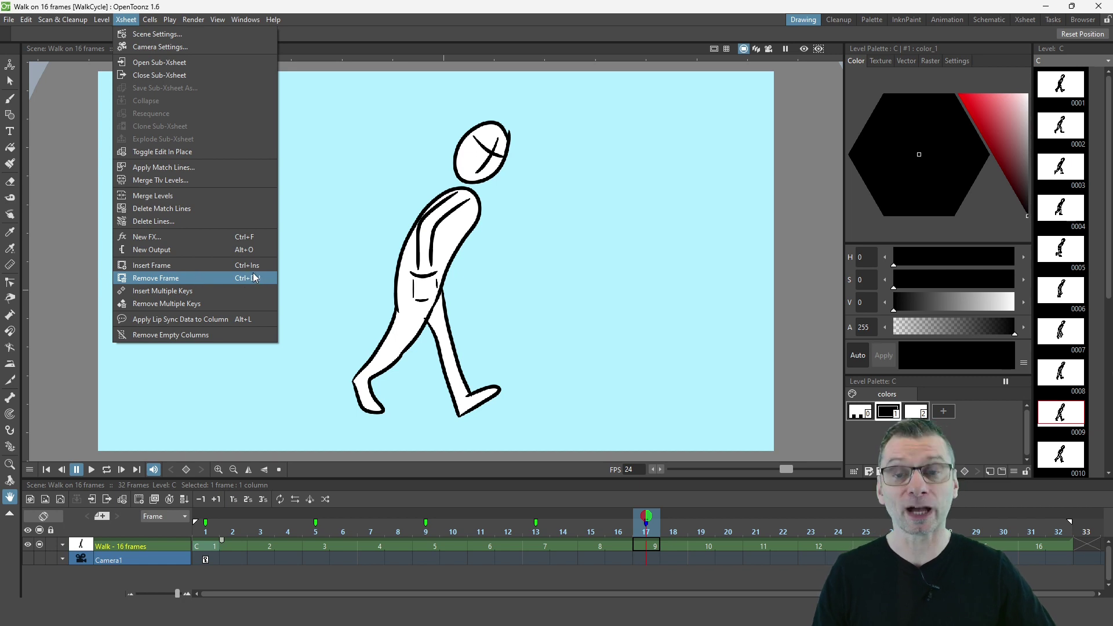
pyautogui.click(234, 532)
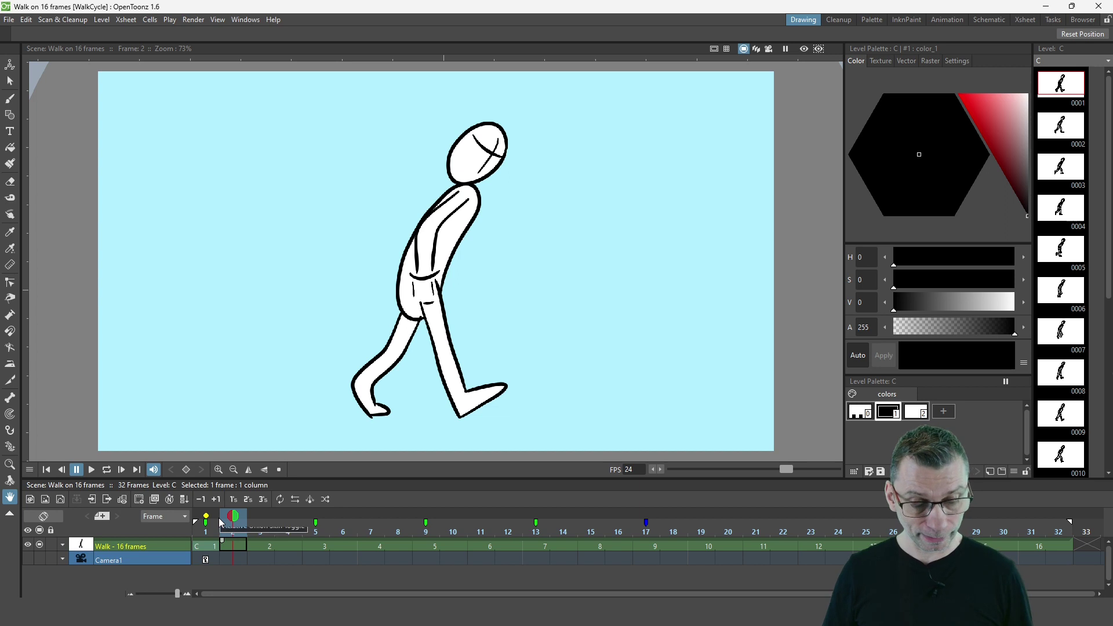
pyautogui.press('ctrl+Insert')
pyautogui.press('ctrl+Insert')
pyautogui.press('ctrl+Insert')
pyautogui.press('ctrl+Insert')
pyautogui.press('ctrl+Insert')
pyautogui.press('ctrl+Insert')
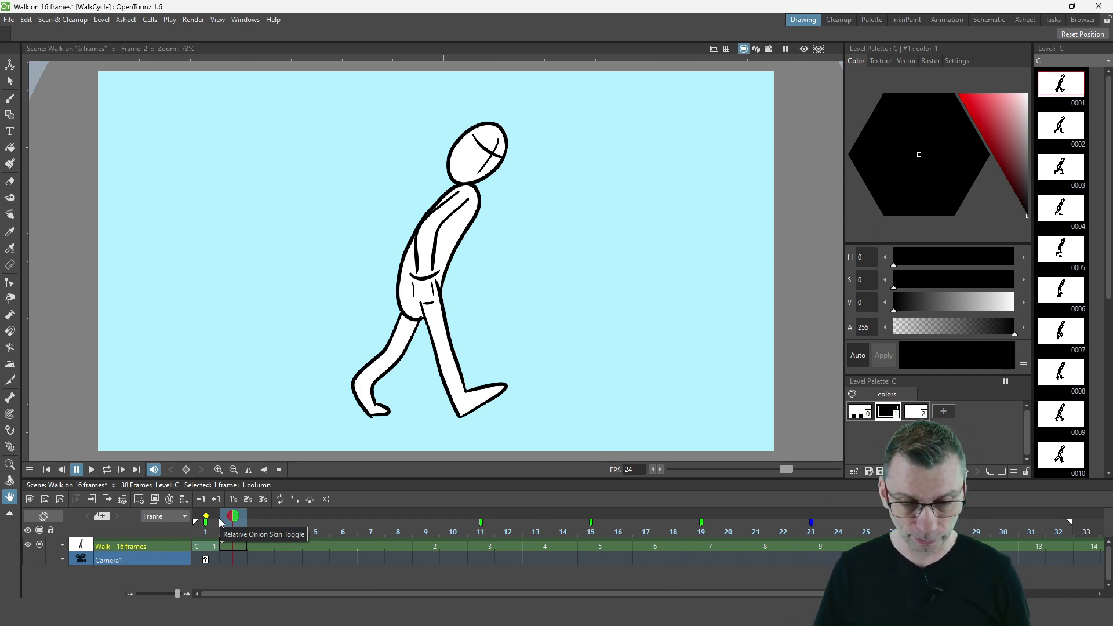
pyautogui.hotkey('ctrl', 'Delete')
pyautogui.hotkey('ctrl', 'Delete')
pyautogui.hotkey('ctrl', 'Delete')
pyautogui.hotkey('ctrl', 'Delete')
pyautogui.hotkey('ctrl', 'Delete')
pyautogui.hotkey('ctrl', 'Delete')
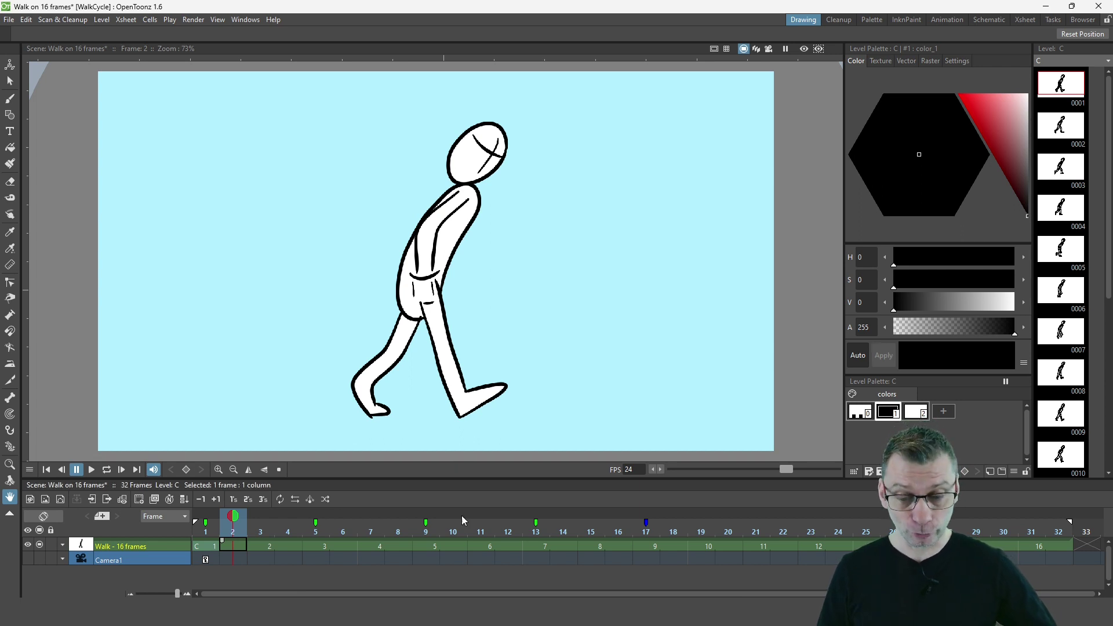
# Step: From frame 7, jump through the tags at frames 9, 13 and 17, then back to 13
pyautogui.click(371, 532)
pyautogui.rightClick(374, 531)
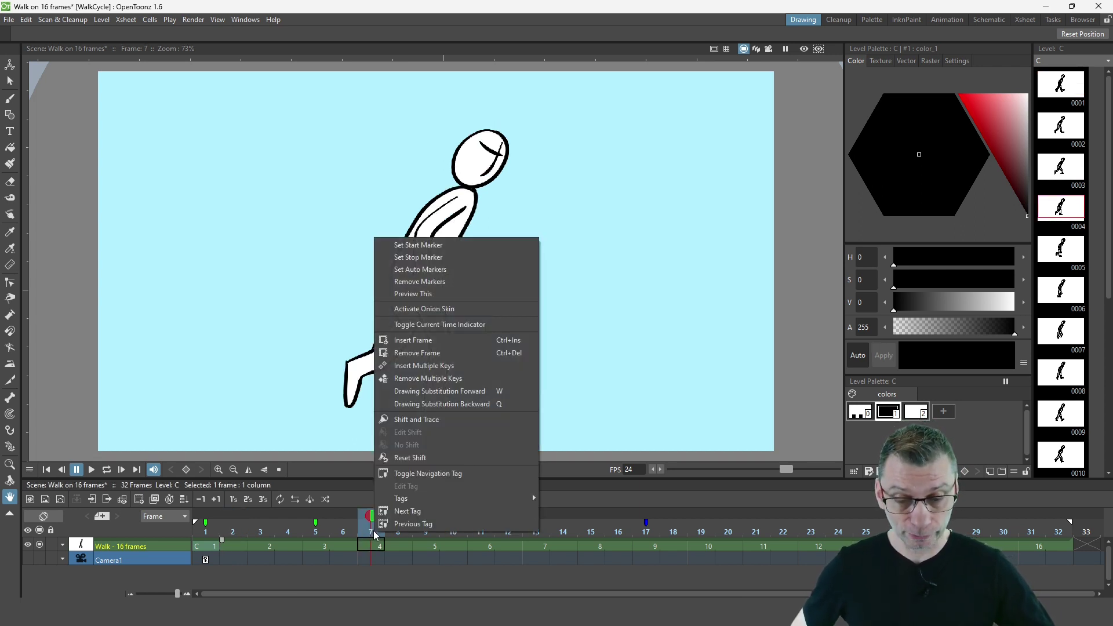
pyautogui.click(396, 512)
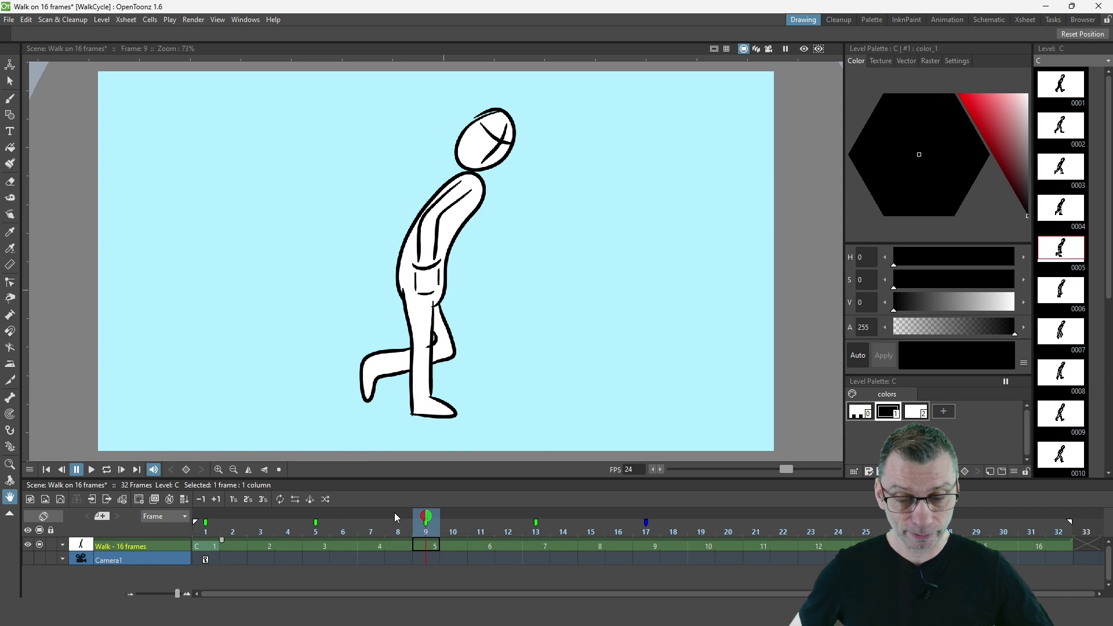
pyautogui.rightClick(367, 527)
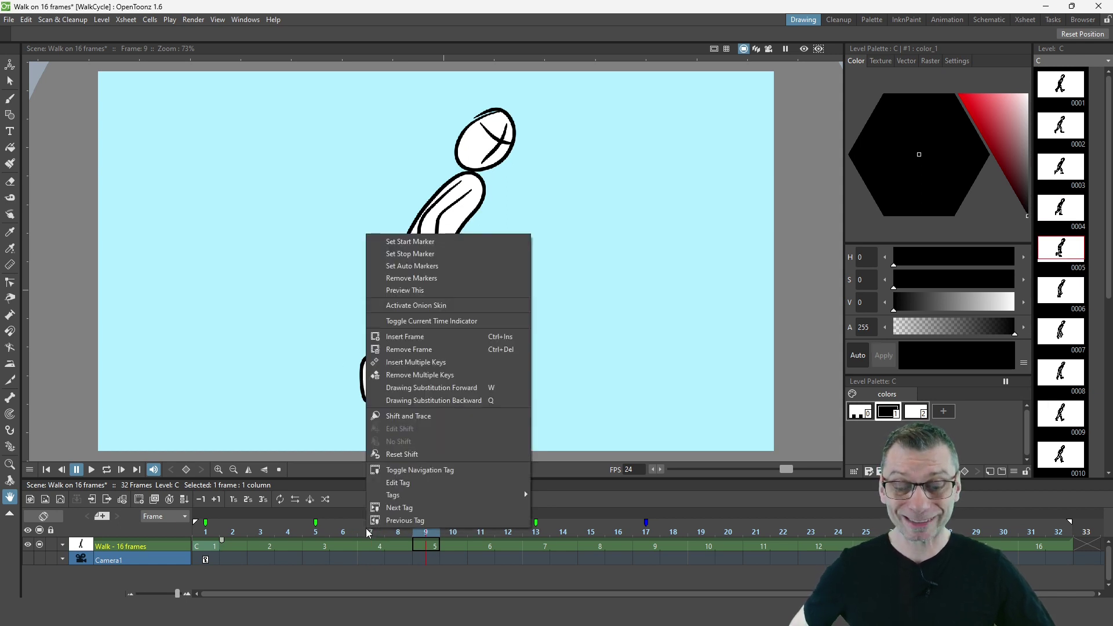
pyautogui.click(387, 510)
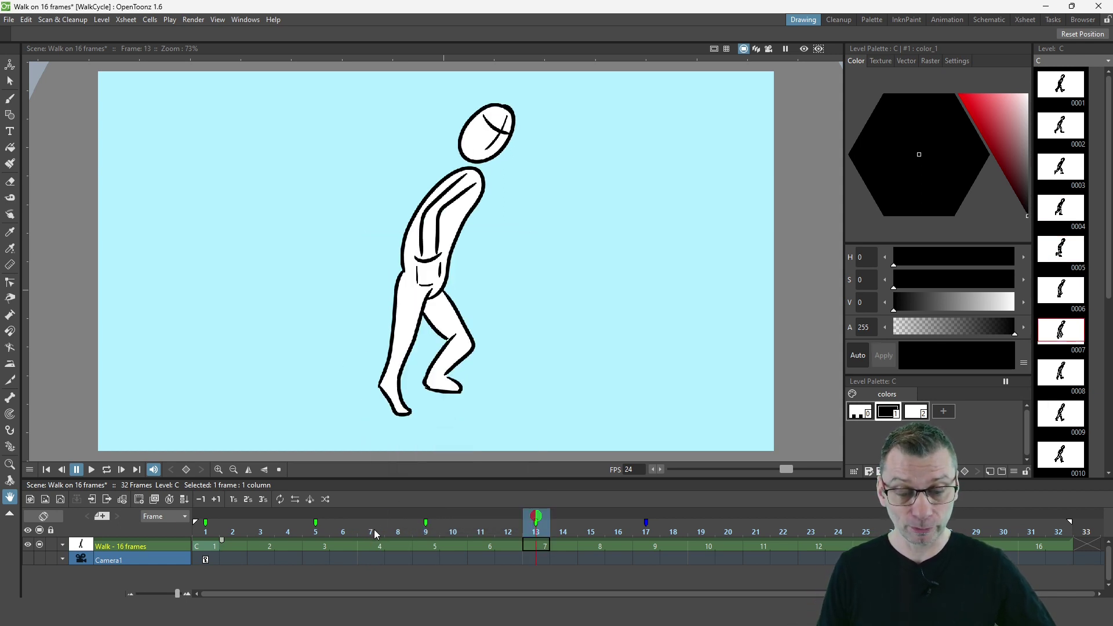
pyautogui.rightClick(373, 530)
pyautogui.click(384, 509)
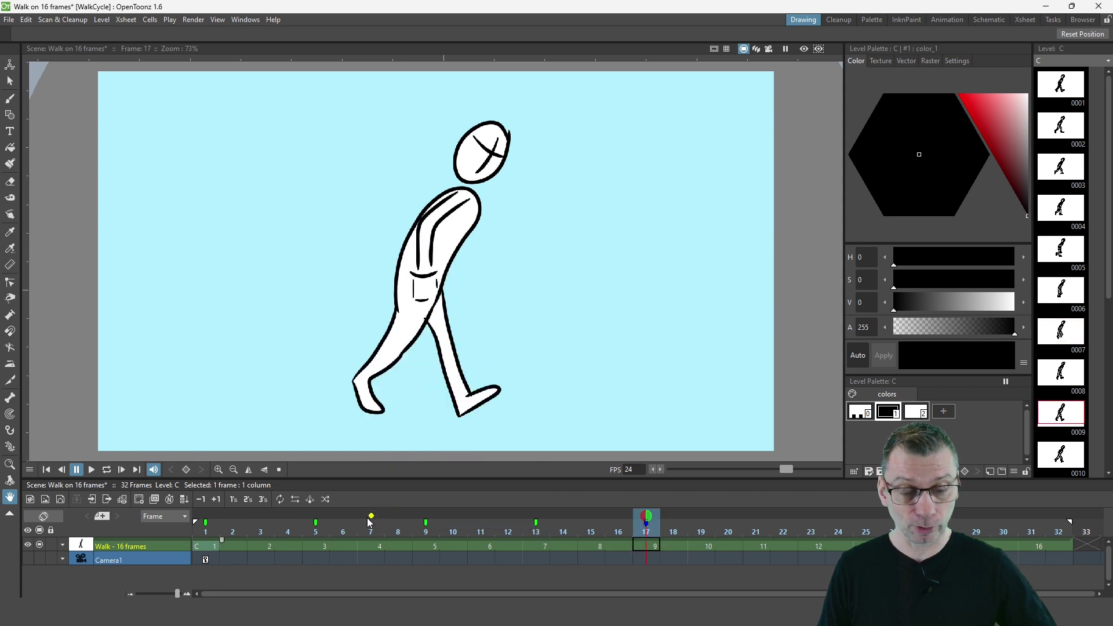
pyautogui.rightClick(375, 530)
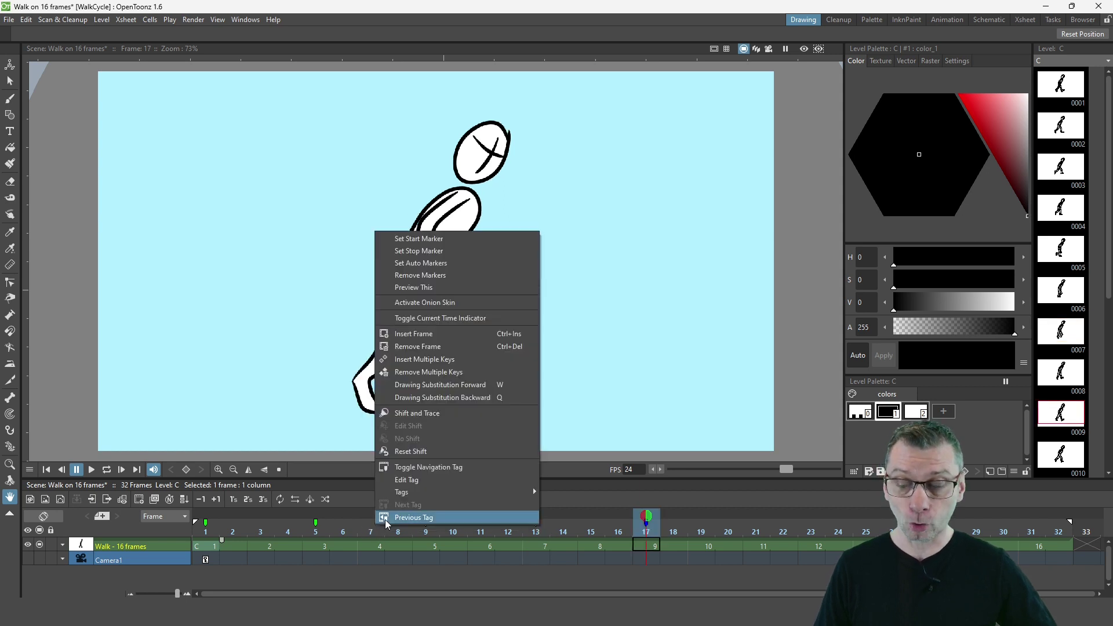
pyautogui.click(387, 518)
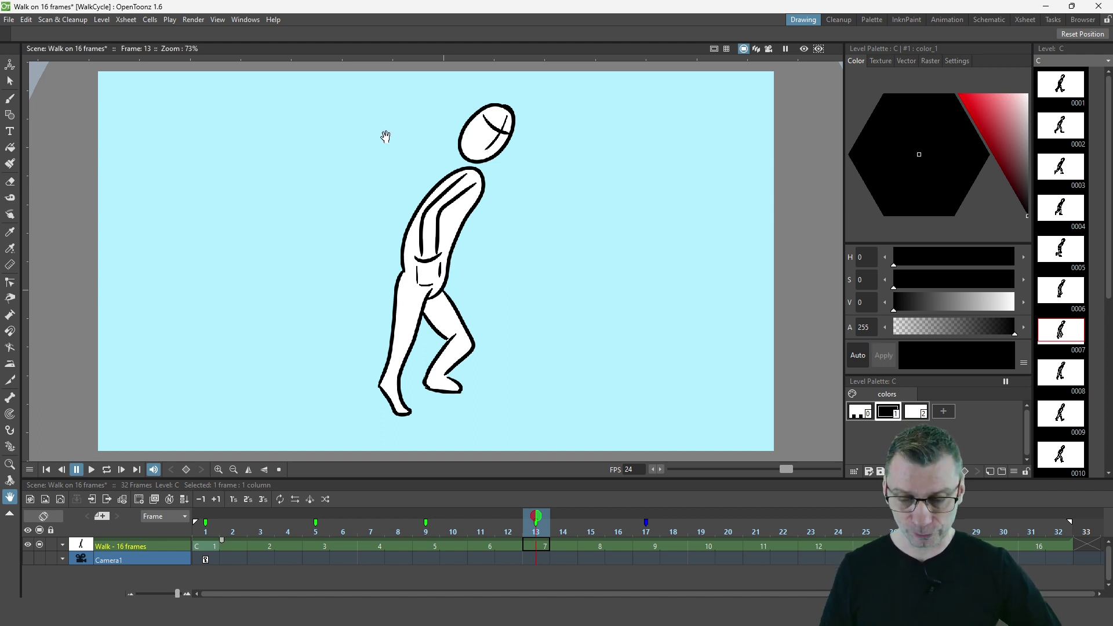
# Step: Open frame 9's Edit Tag dialog, confirm label 'Passing' and colour Green, then close it unchanged
pyautogui.click(427, 532)
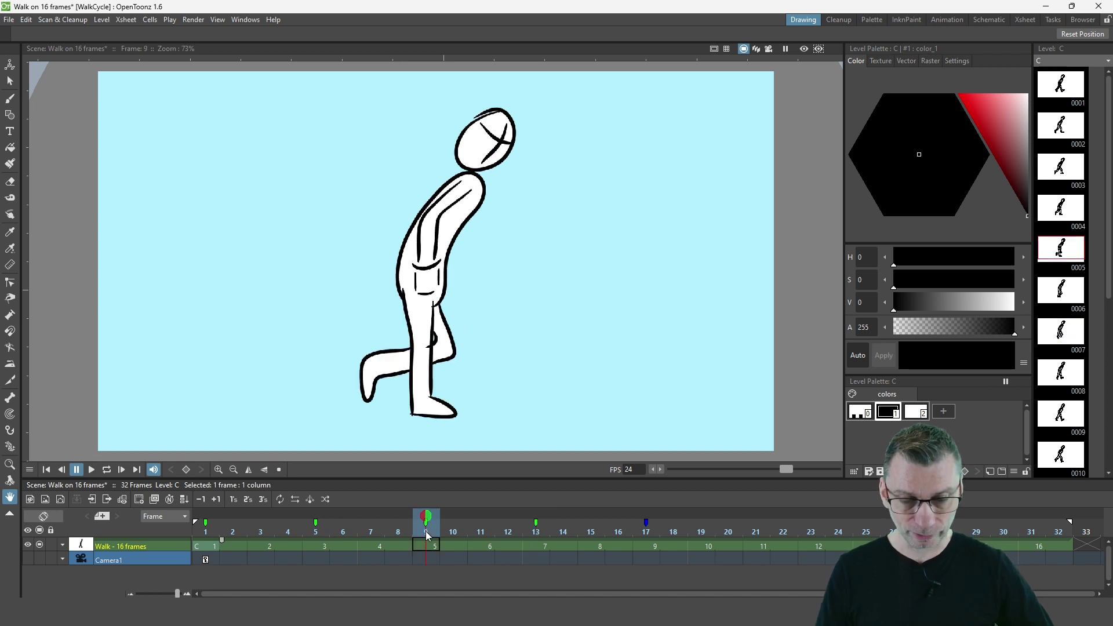
pyautogui.rightClick(426, 532)
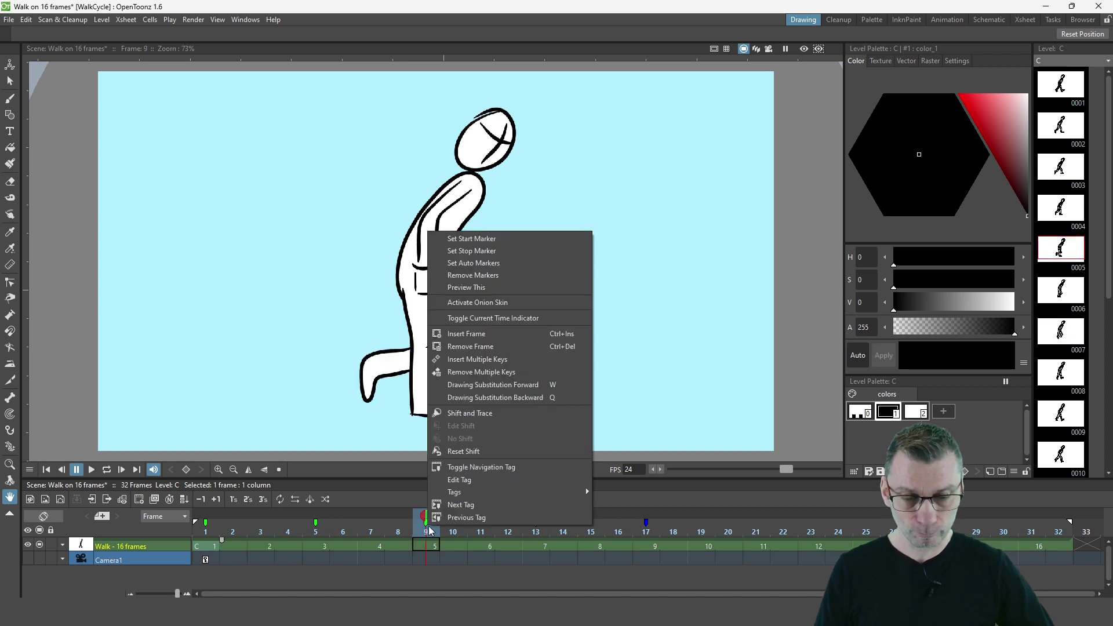
pyautogui.click(474, 480)
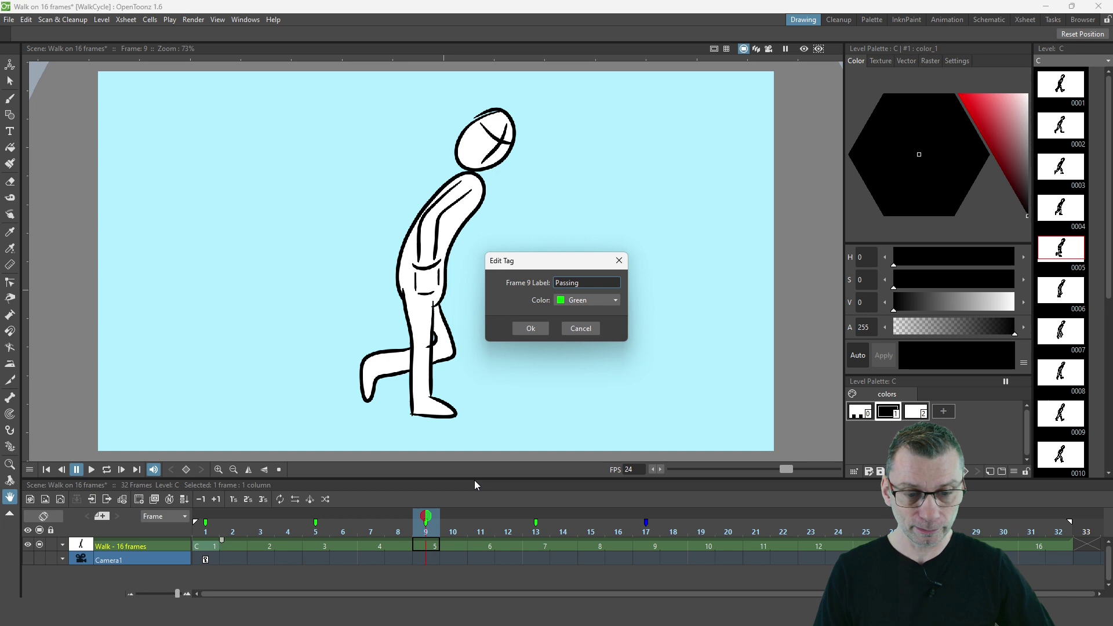
pyautogui.click(598, 298)
pyautogui.click(598, 297)
pyautogui.click(554, 283)
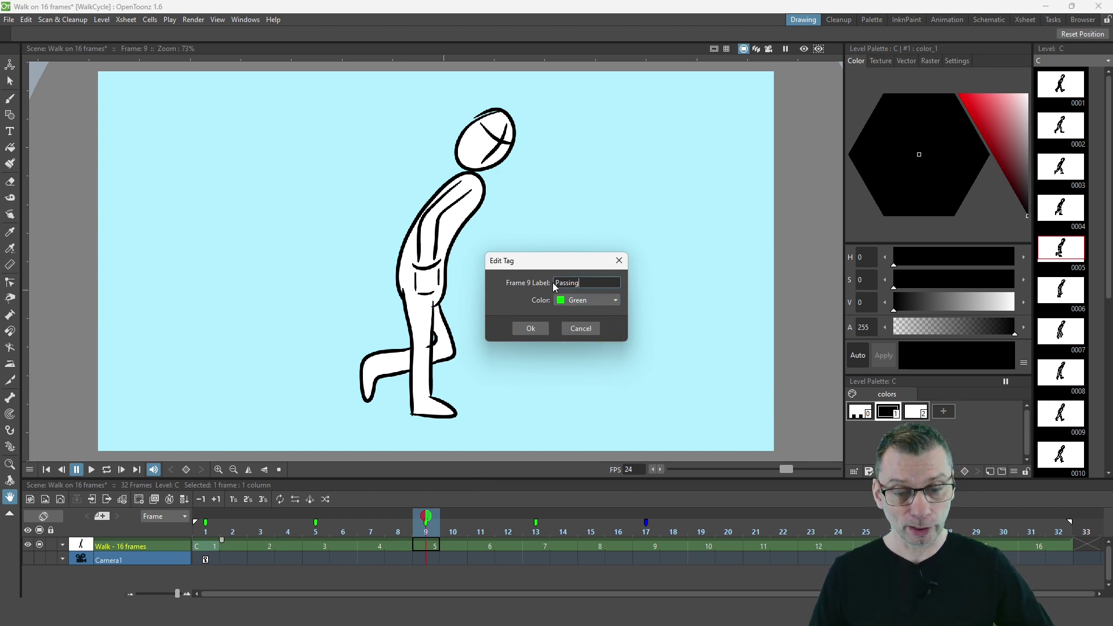
pyautogui.moveTo(555, 283); pyautogui.dragTo(584, 288)
pyautogui.click(598, 283)
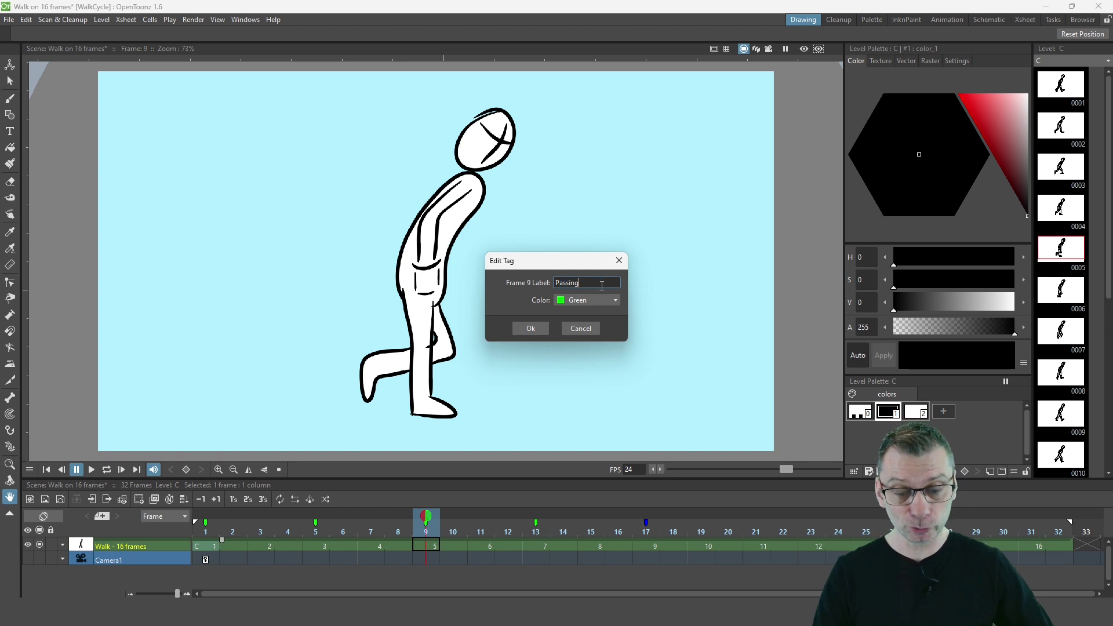
pyautogui.click(619, 260)
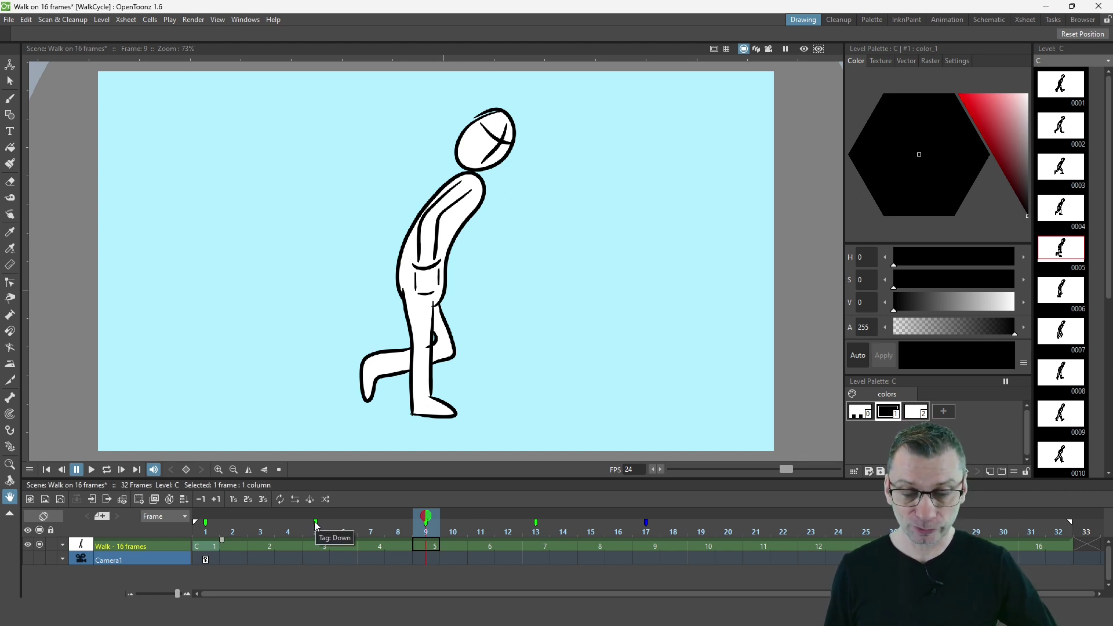
# Step: From frame 1, pick 'Frame 13: Up' in the ruler's Tags list to jump there
pyautogui.click(209, 525)
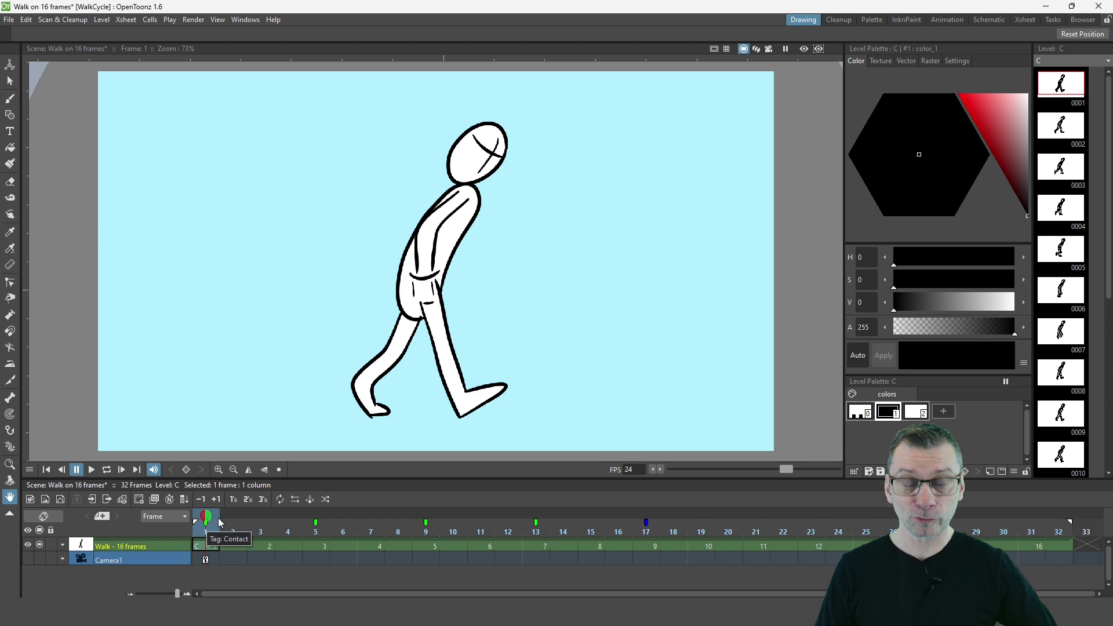
pyautogui.rightClick(261, 529)
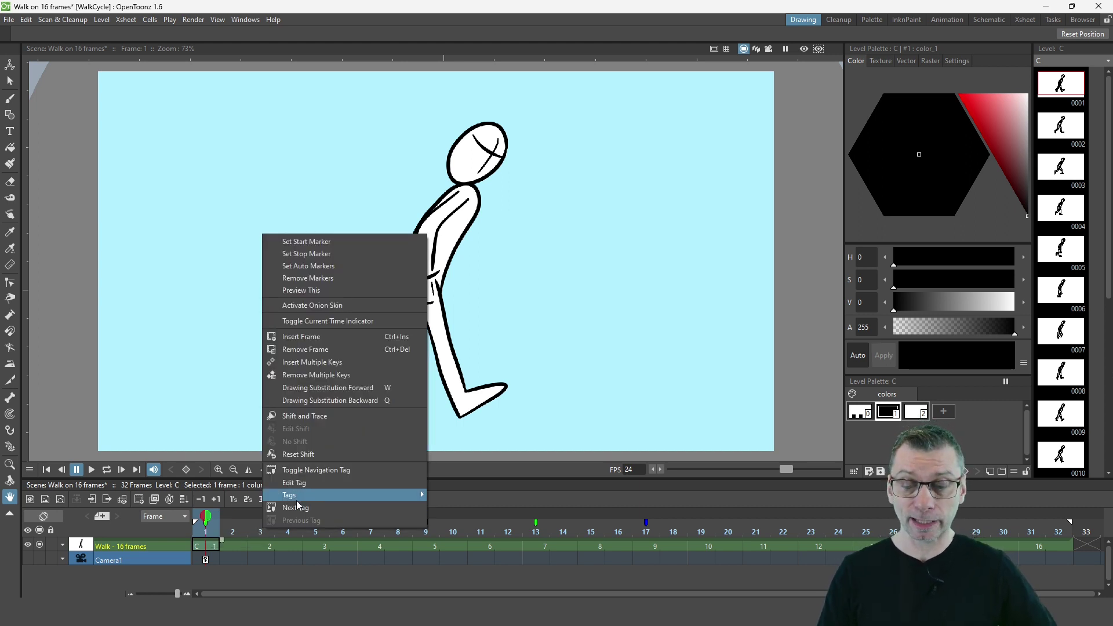
pyautogui.moveTo(296, 497)
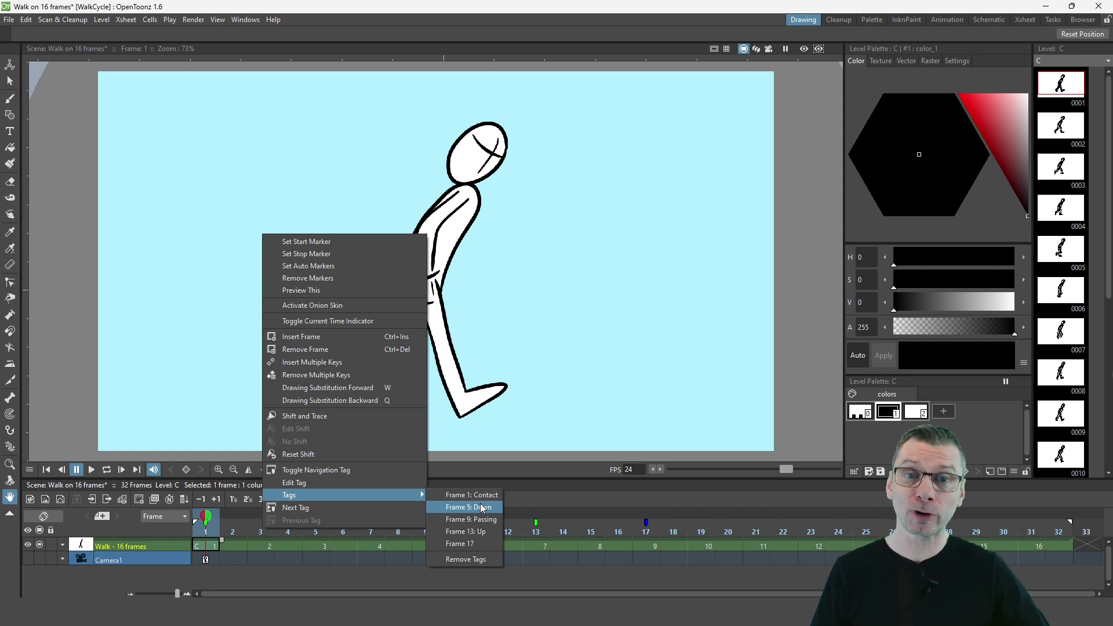
pyautogui.click(460, 532)
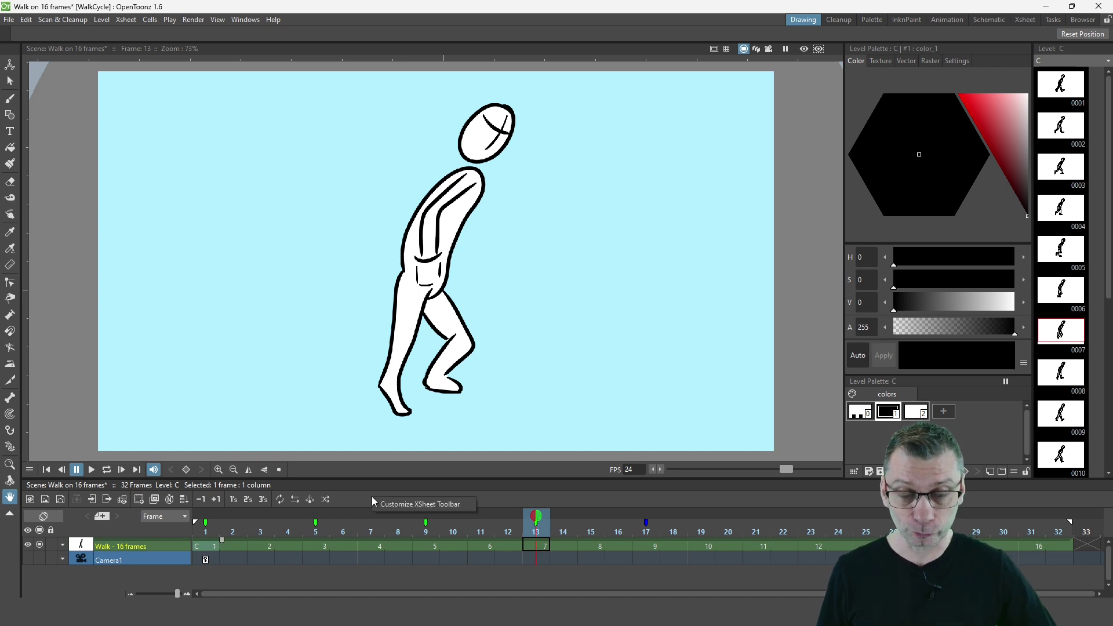
# Step: In Customize XSheet Toolbar, expand Xsheet commands and add Toggle Navigation Tag to the list
pyautogui.click(432, 511)
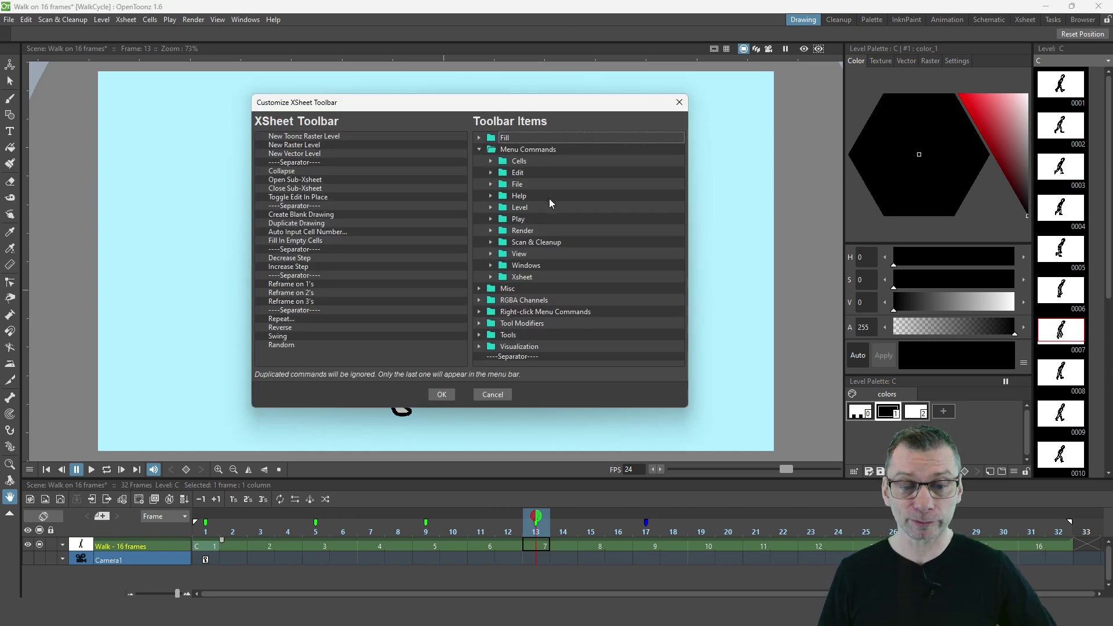
pyautogui.click(491, 277)
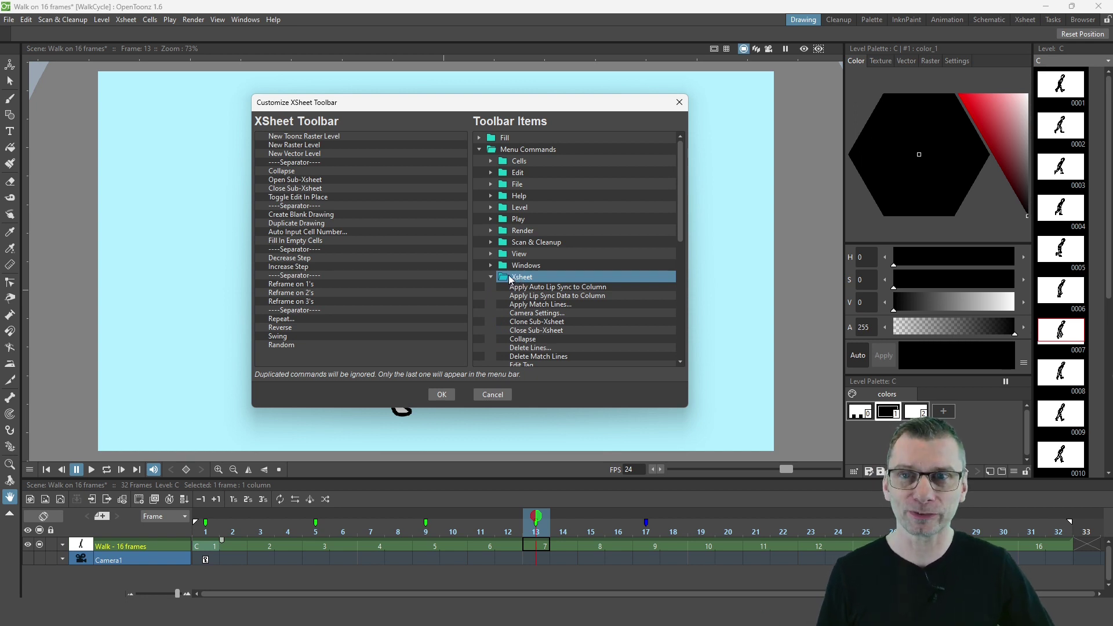
pyautogui.scroll(-7, 536, 288)
pyautogui.moveTo(545, 336); pyautogui.dragTo(359, 362)
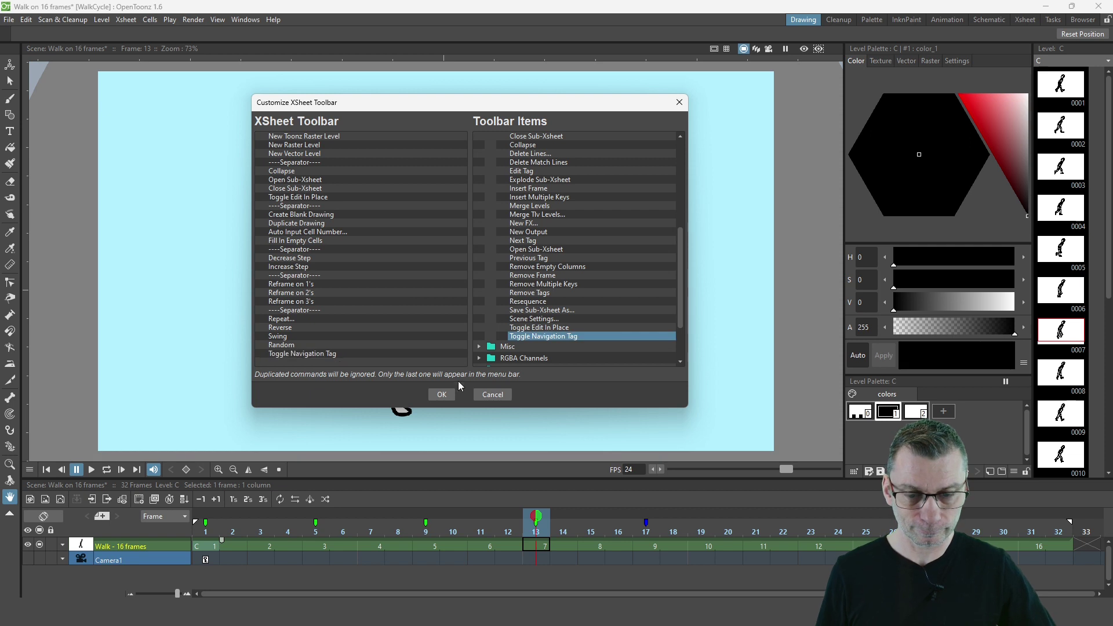
# Step: Add Edit Tag, Previous Tag, Next Tag, Remove Tags and a Separator to the toolbar list
pyautogui.click(542, 172)
pyautogui.moveTo(543, 173); pyautogui.dragTo(359, 363)
pyautogui.moveTo(528, 257); pyautogui.dragTo(348, 365)
pyautogui.moveTo(525, 292); pyautogui.dragTo(353, 362)
pyautogui.scroll(-2, 570, 289)
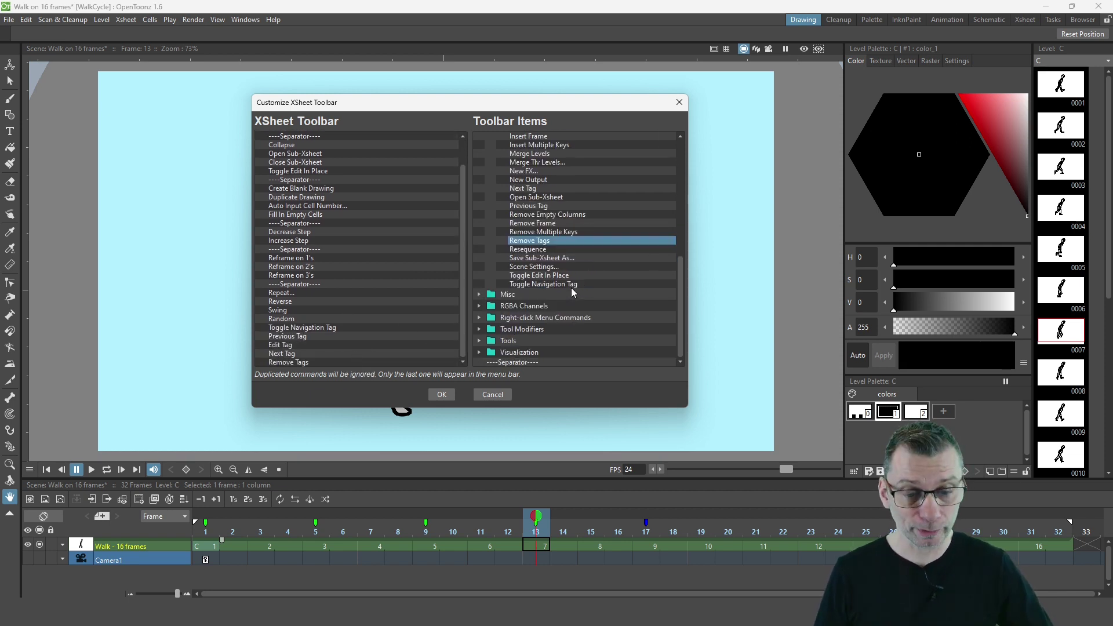
pyautogui.click(533, 363)
pyautogui.moveTo(533, 363); pyautogui.dragTo(305, 319)
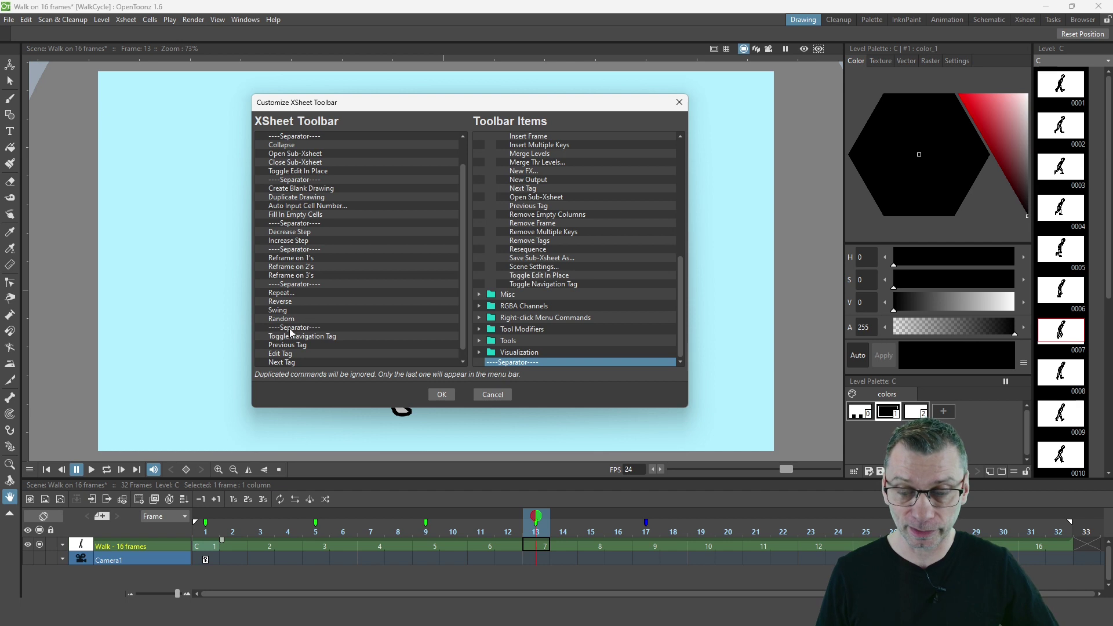
# Step: Apply the toolbar changes and hop between tagged frames 9 and 13 with the new buttons
pyautogui.click(447, 395)
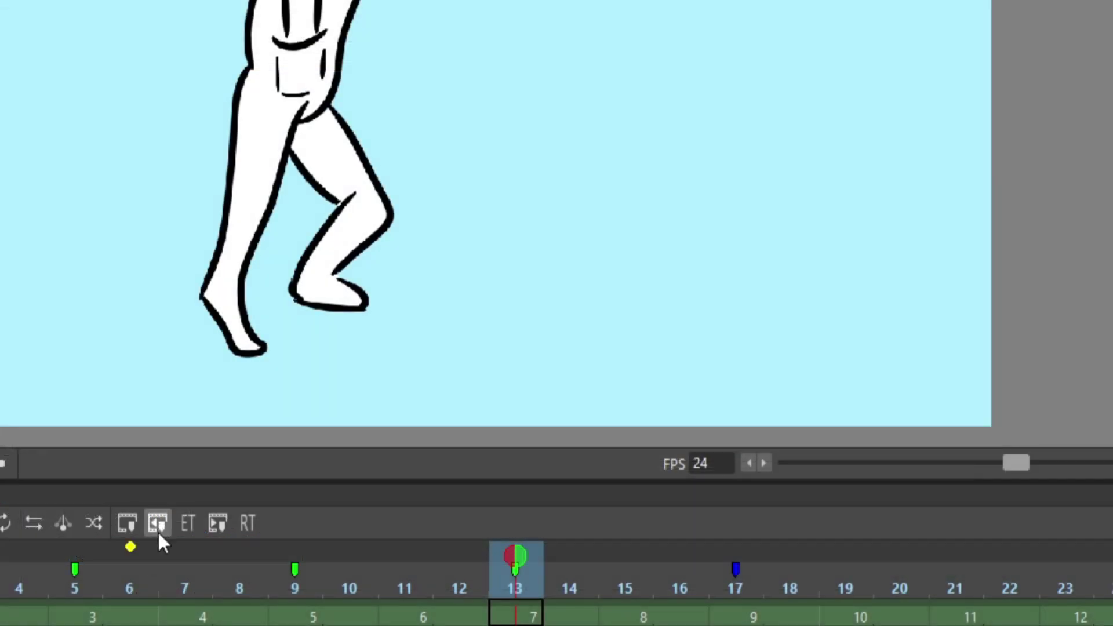
pyautogui.click(159, 532)
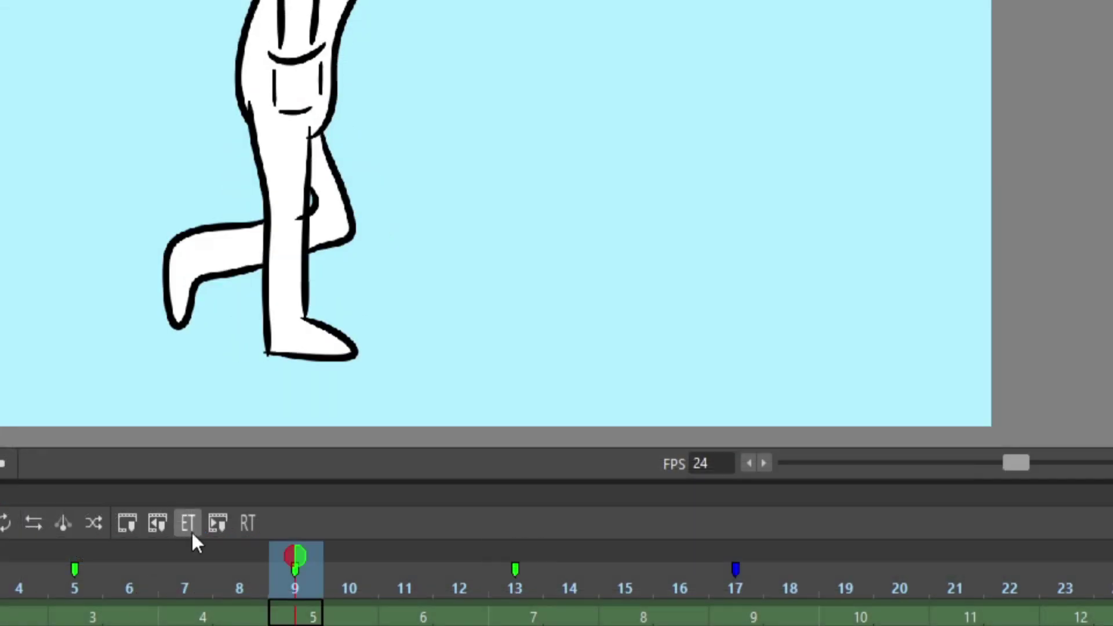
pyautogui.click(221, 524)
pyautogui.click(160, 524)
pyautogui.click(217, 521)
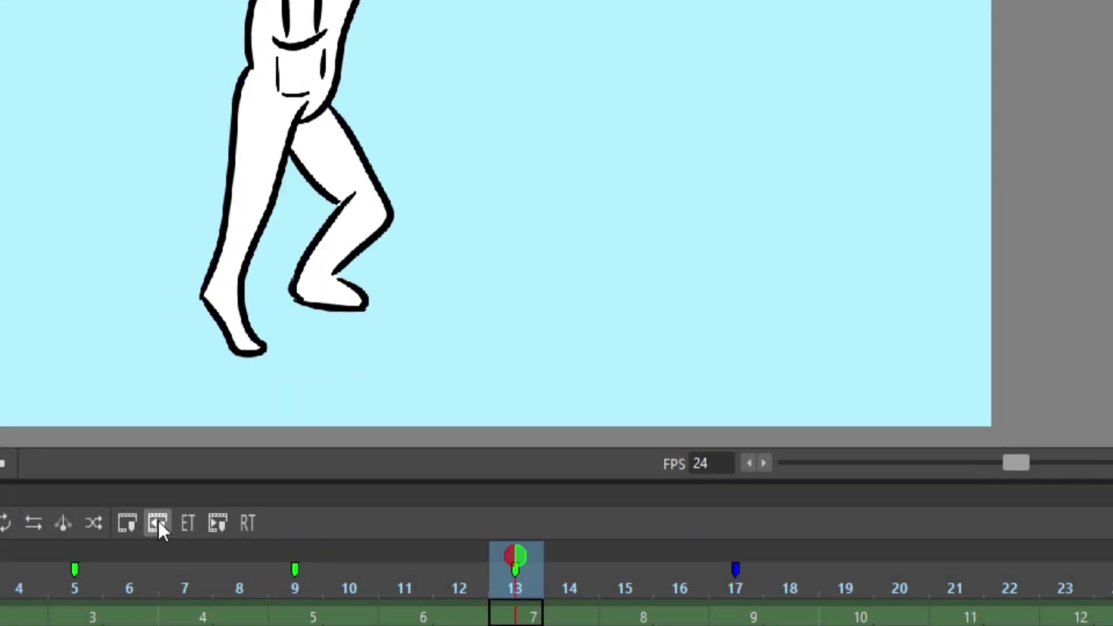
pyautogui.click(159, 521)
pyautogui.click(216, 522)
# Step: Inspect frame 13's tag settings without changing them, then move to frame 7
pyautogui.click(184, 523)
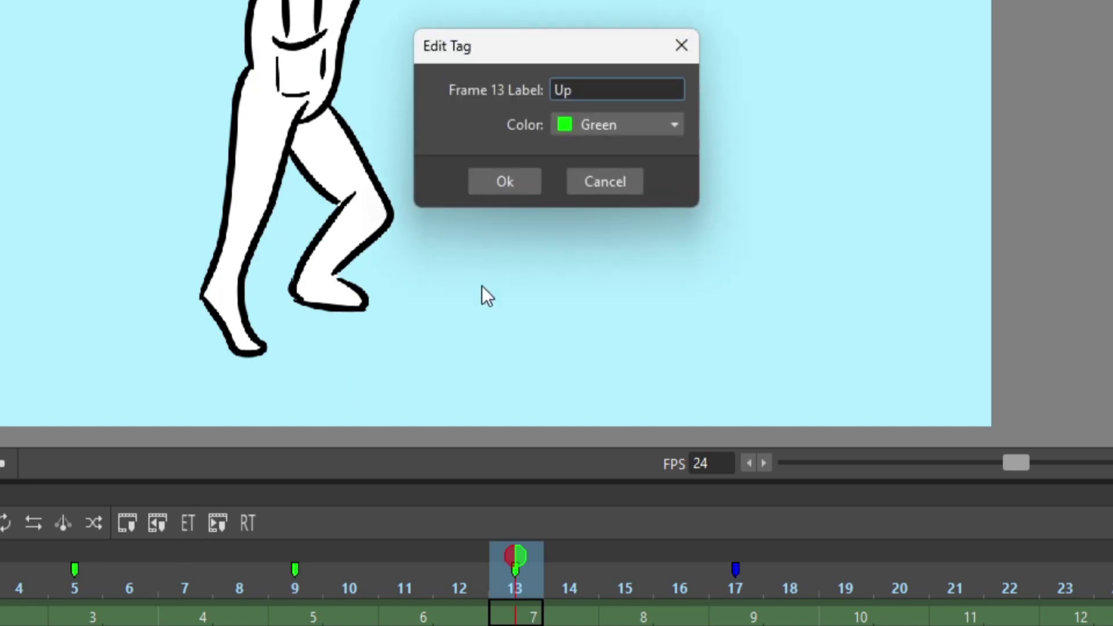
pyautogui.click(624, 174)
pyautogui.click(176, 575)
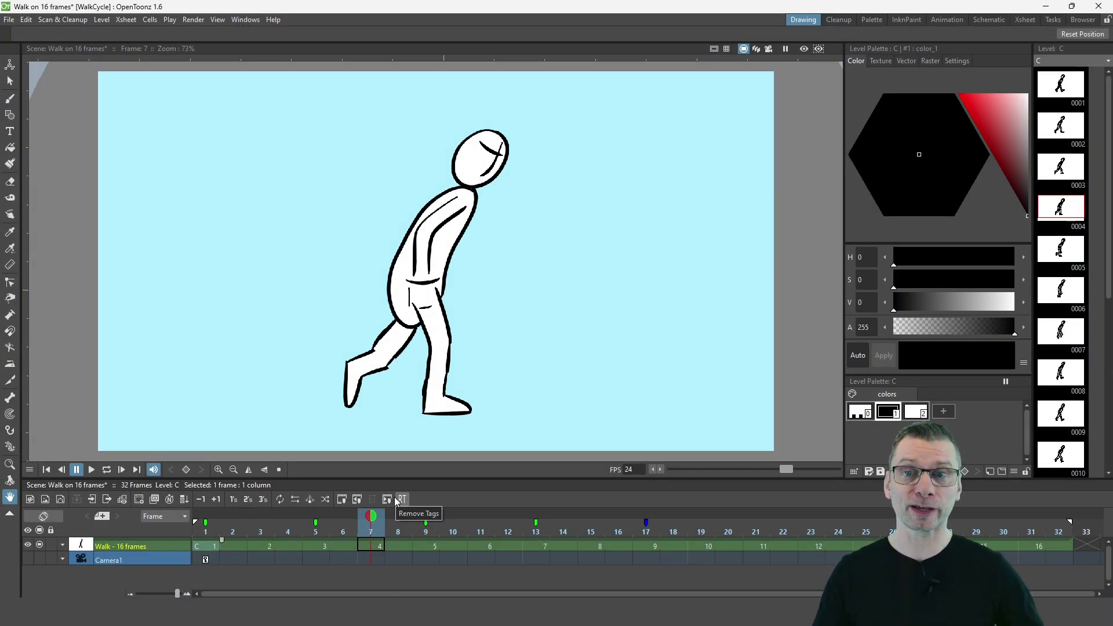
# Step: Open File > Configure Shortcuts and filter the command list by 'tag'
pyautogui.click(9, 20)
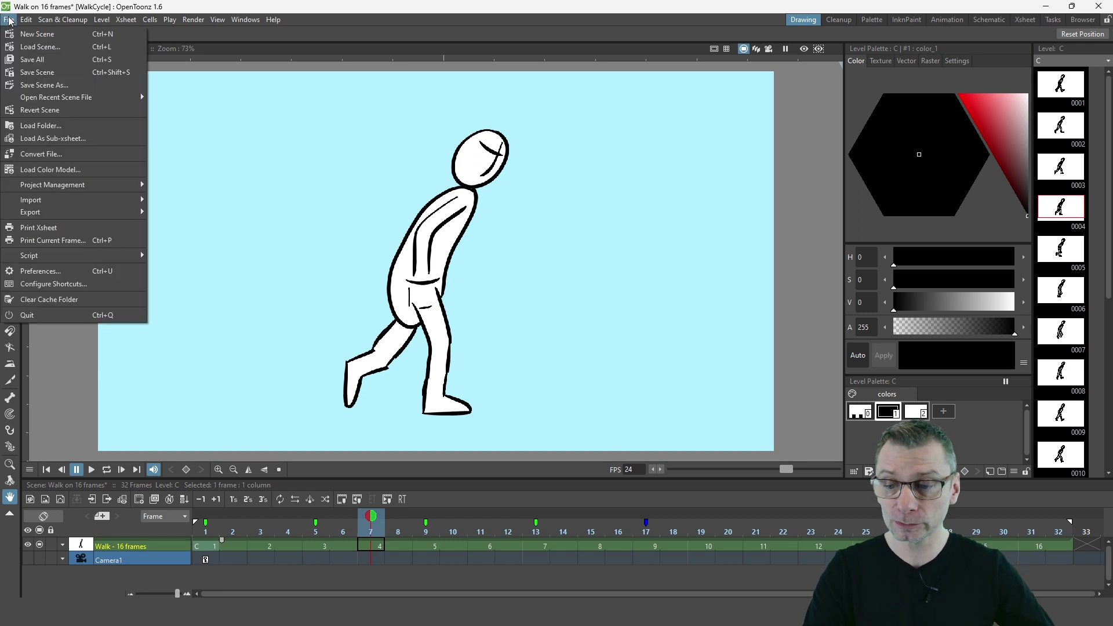
pyautogui.click(77, 284)
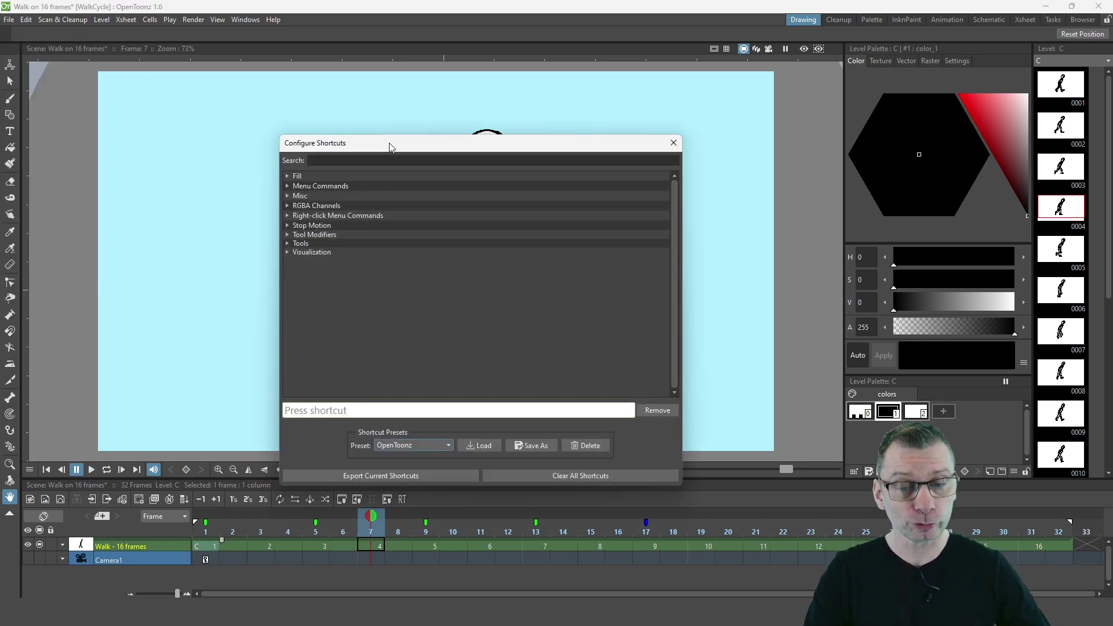
pyautogui.moveTo(393, 142); pyautogui.dragTo(371, 92)
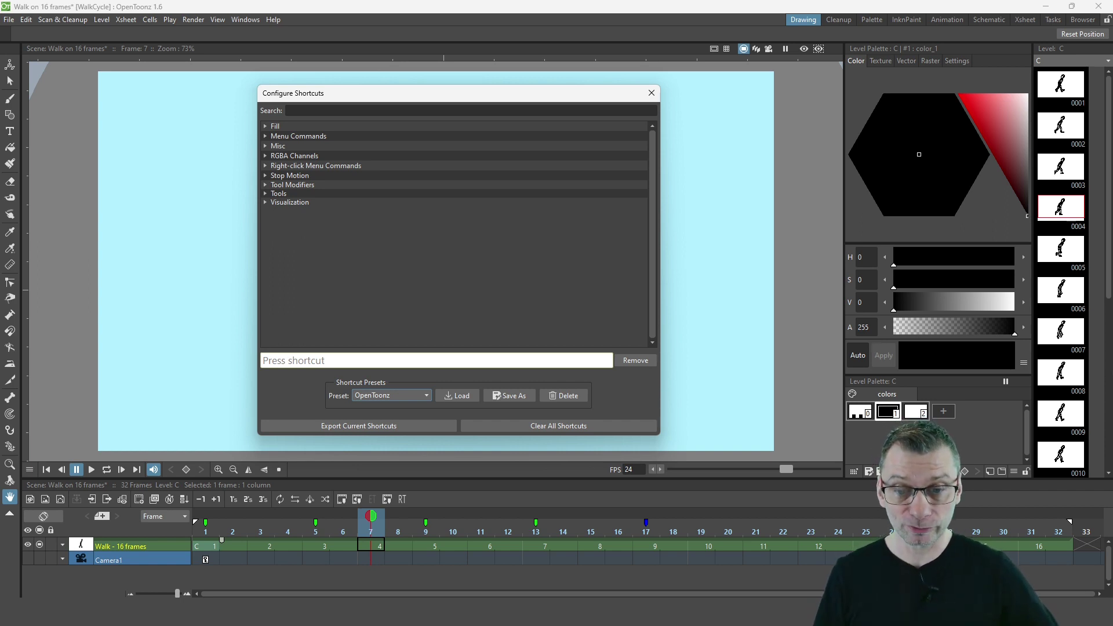
pyautogui.click(438, 112)
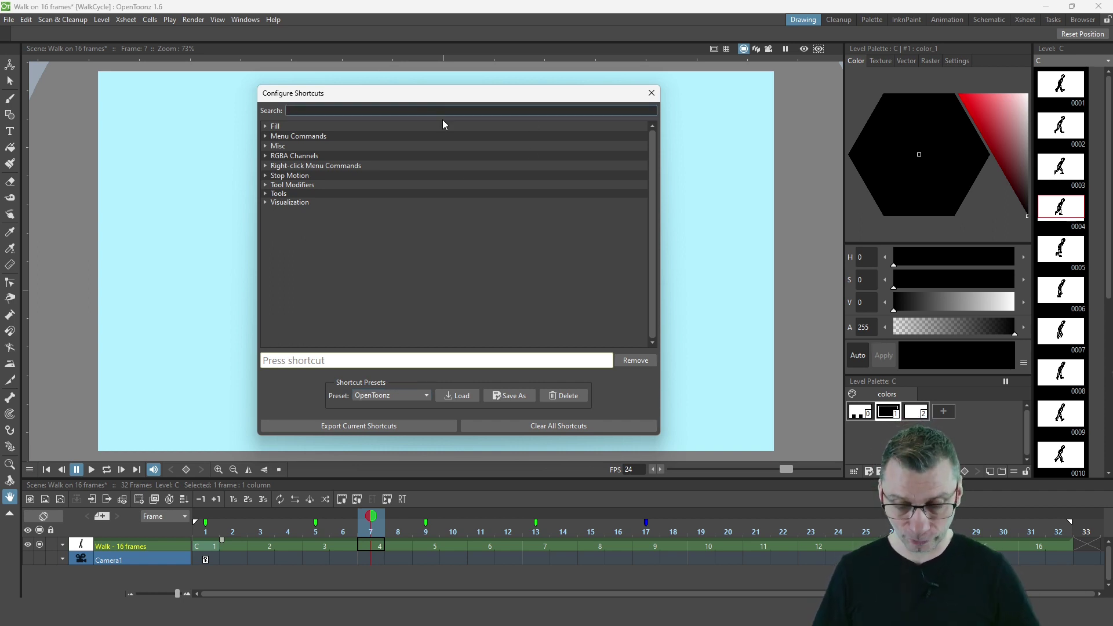
pyautogui.write('tag')
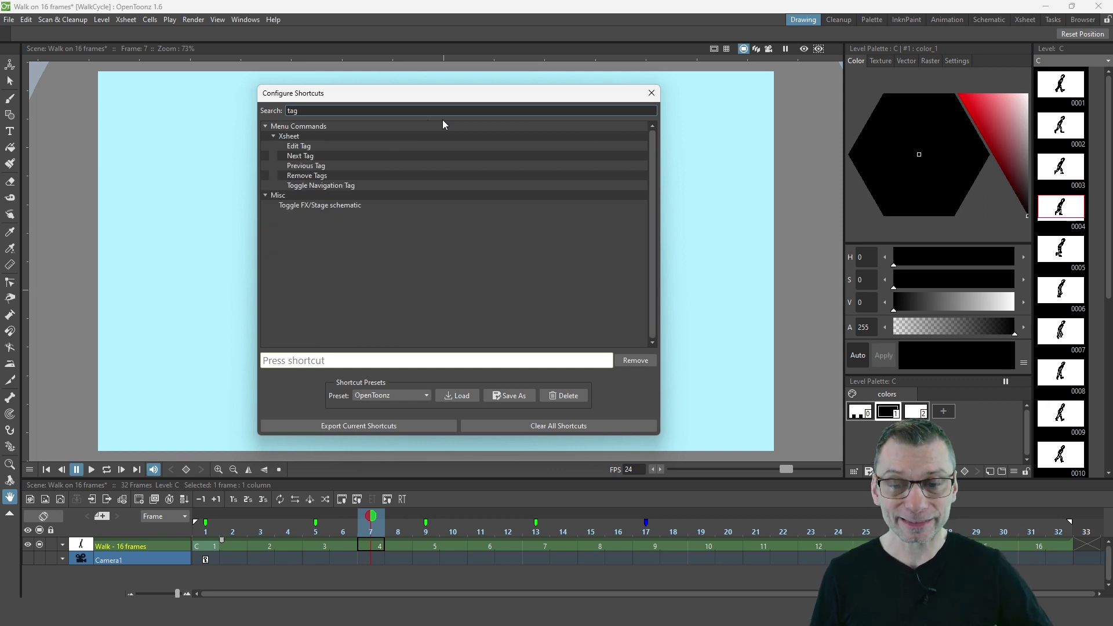
pyautogui.doubleClick(290, 136)
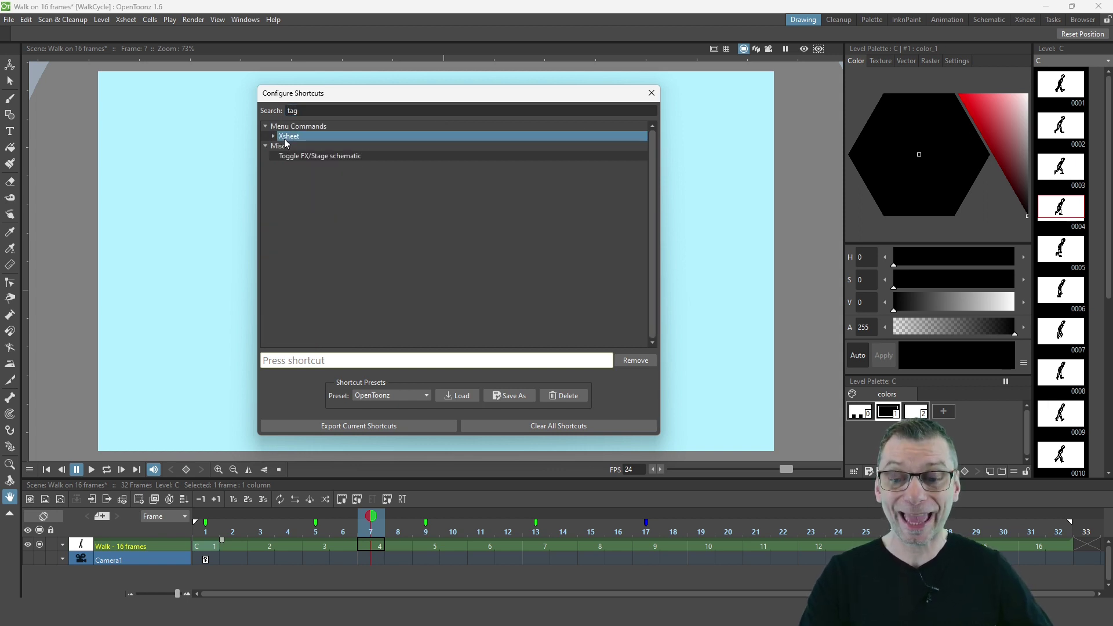
pyautogui.doubleClick(281, 139)
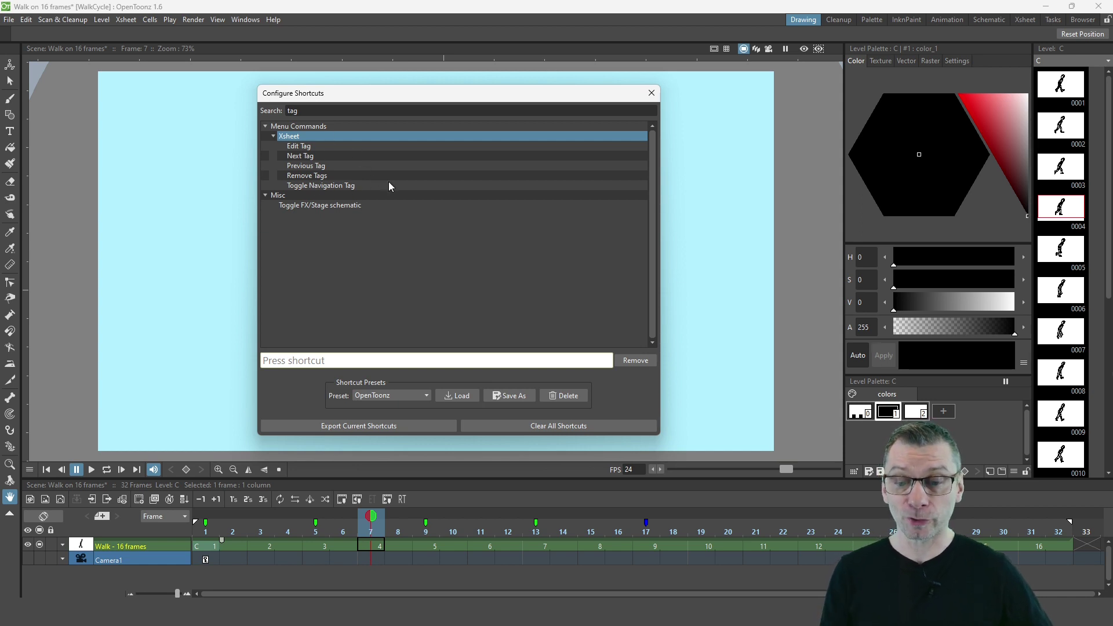
# Step: Assign Shift+Left to Previous Tag and Shift+Right to Next Tag, then close the dialog
pyautogui.click(313, 168)
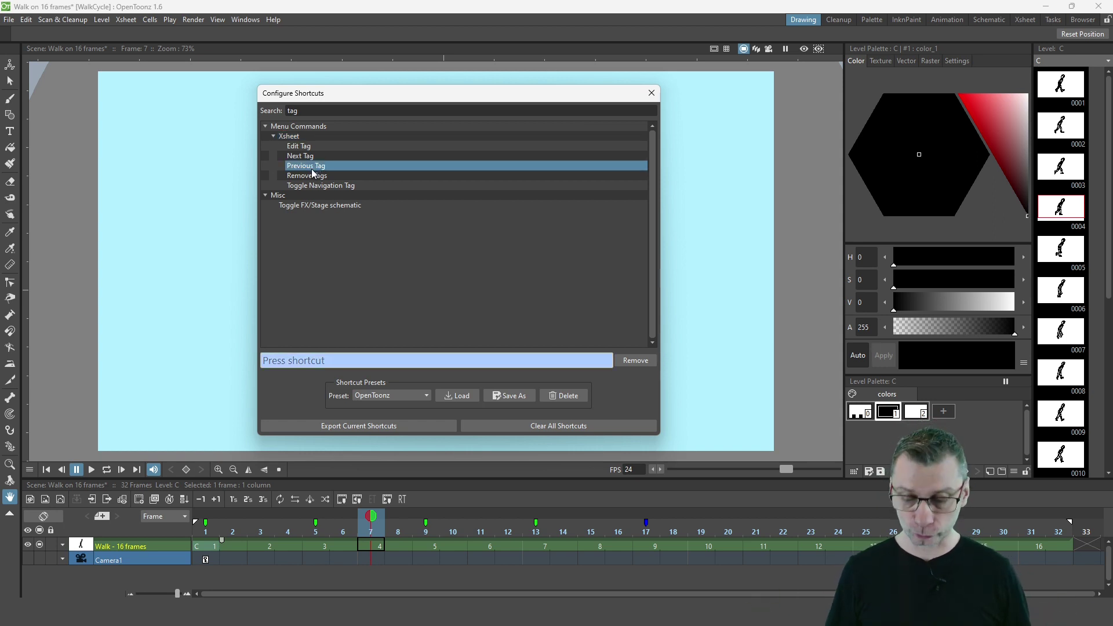
pyautogui.hotkey('shift', 'Left')
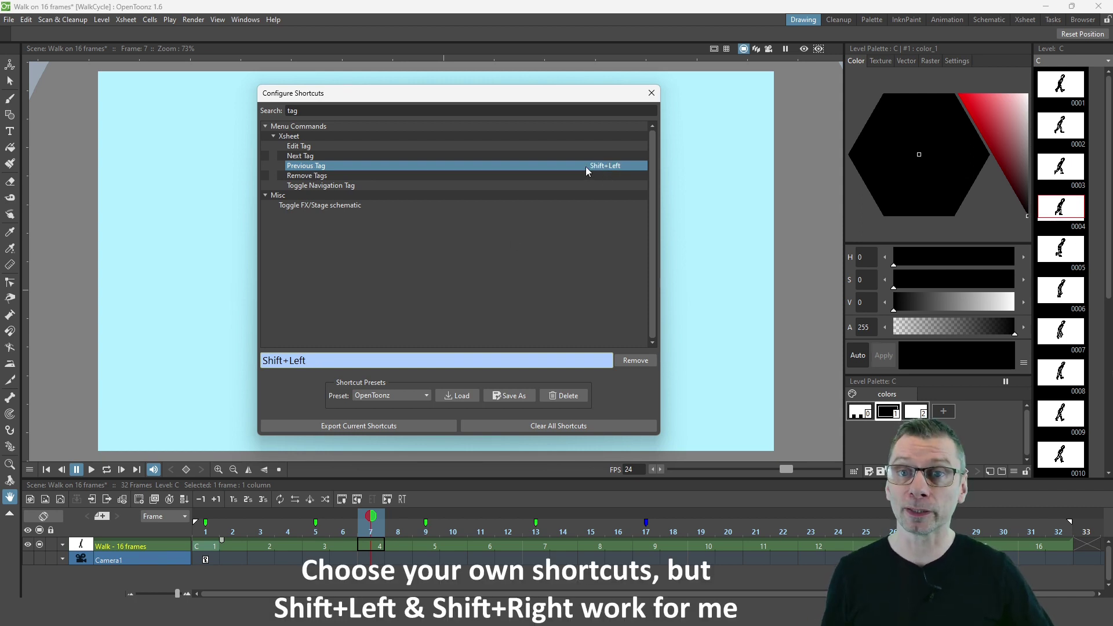
pyautogui.click(312, 158)
pyautogui.hotkey('shift', 'Right')
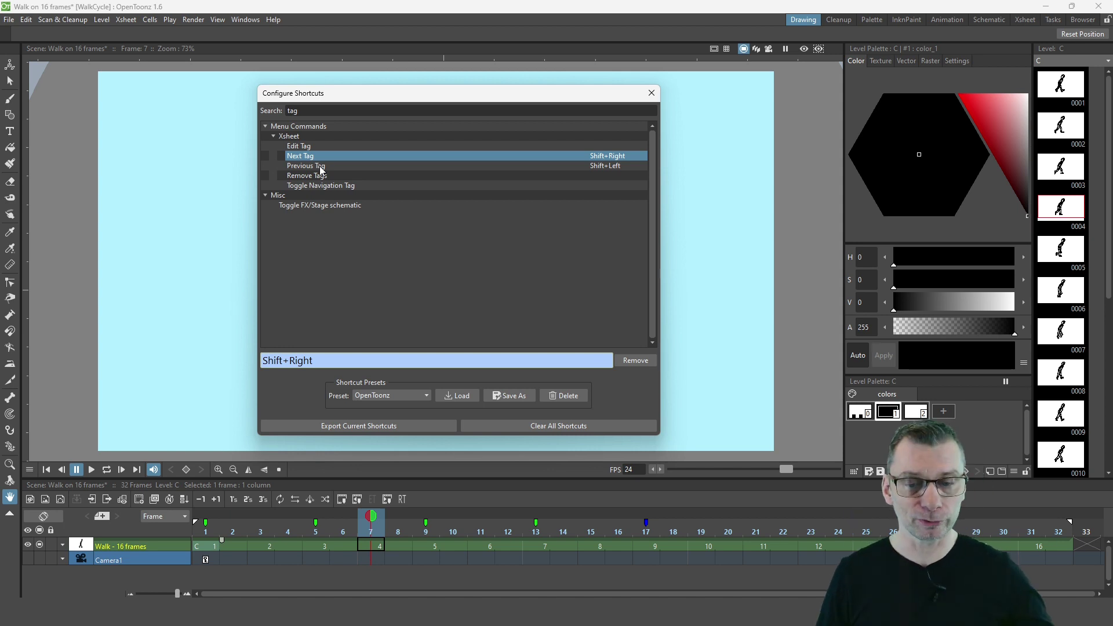
pyautogui.click(651, 94)
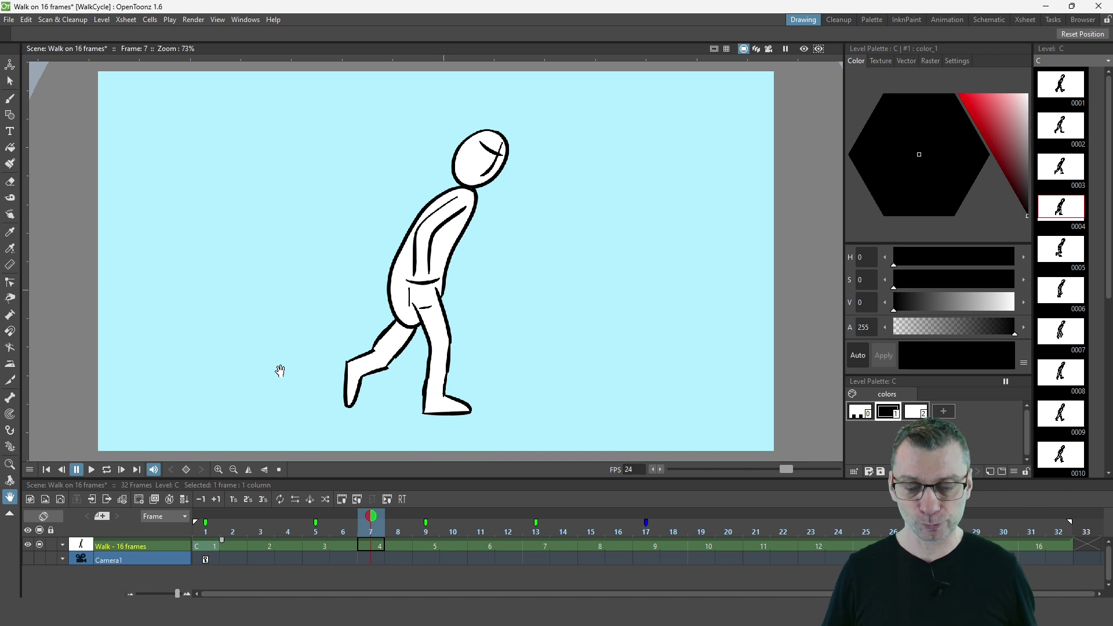
# Step: Use Shift+Left to step back through tagged frames 17, 13 and 5 to frame 1
pyautogui.hotkey('shift', 'Left')
pyautogui.hotkey('shift', 'Left')
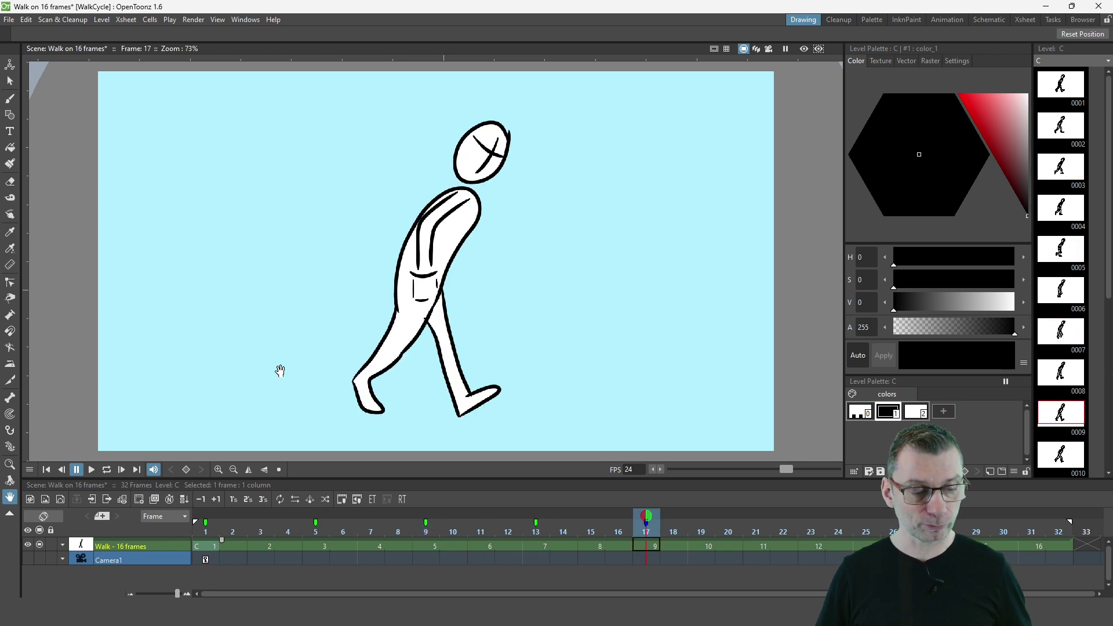
pyautogui.hotkey('shift', 'Left')
pyautogui.hotkey('shift', 'Left')
pyautogui.hotkey('shift', 'Left')
pyautogui.hotkey('shift', 'Left')
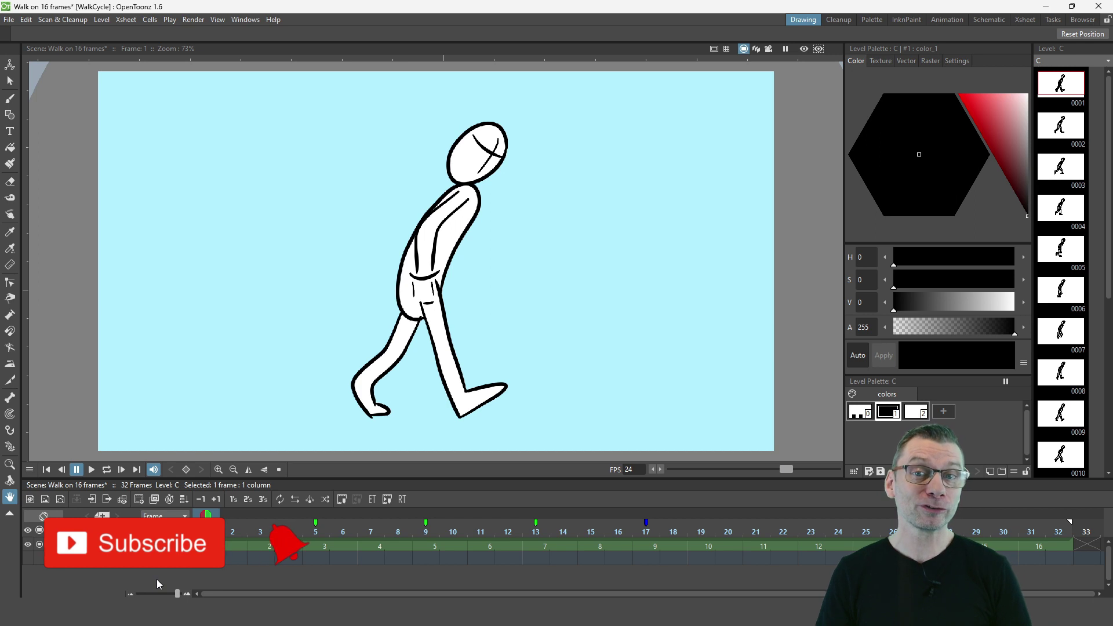
# Step: Start looped playback of the walk cycle at 24 FPS
pyautogui.click(106, 469)
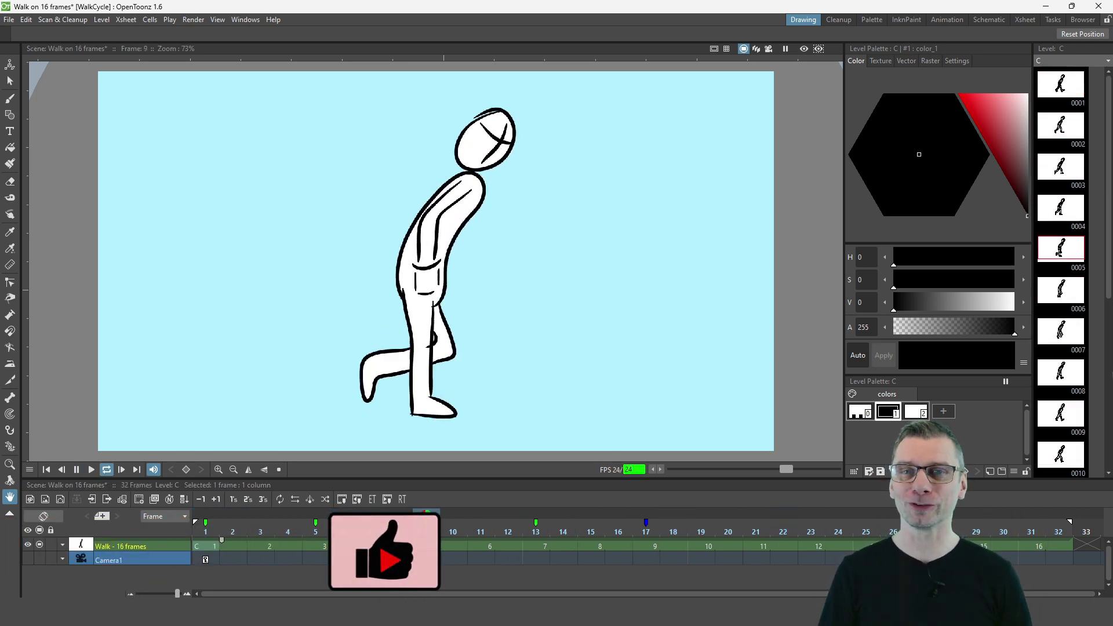